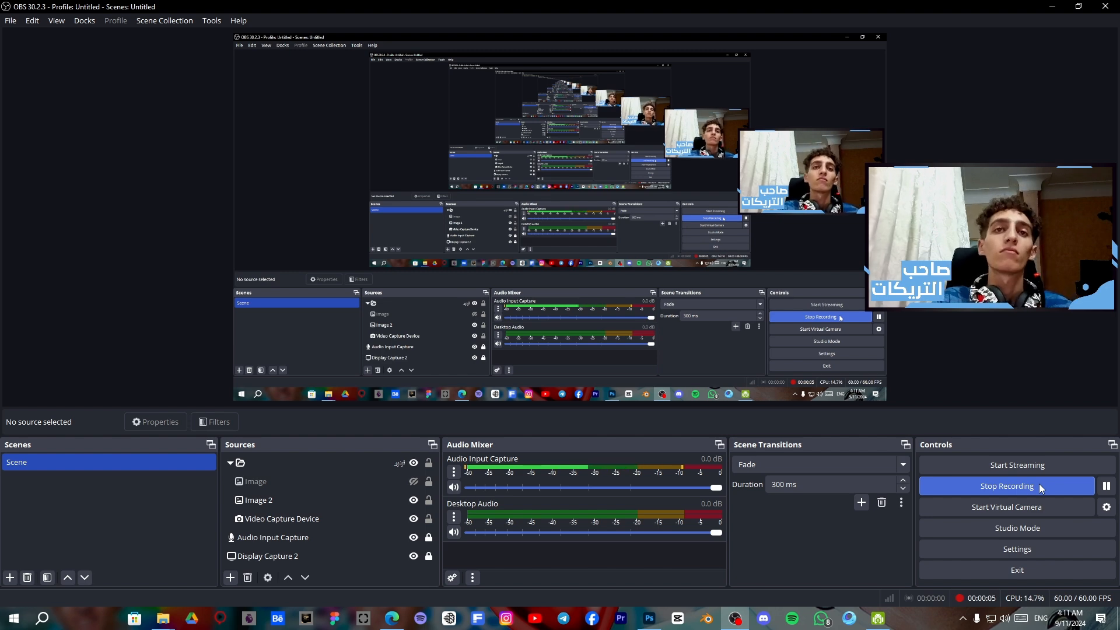
Switch to Photoshop and compare the artwork with the blue Rectangle 1 layer hidden, shown, and with its layer effects on and off
{"action": "left_click", "coordinate": [1049, 6]}
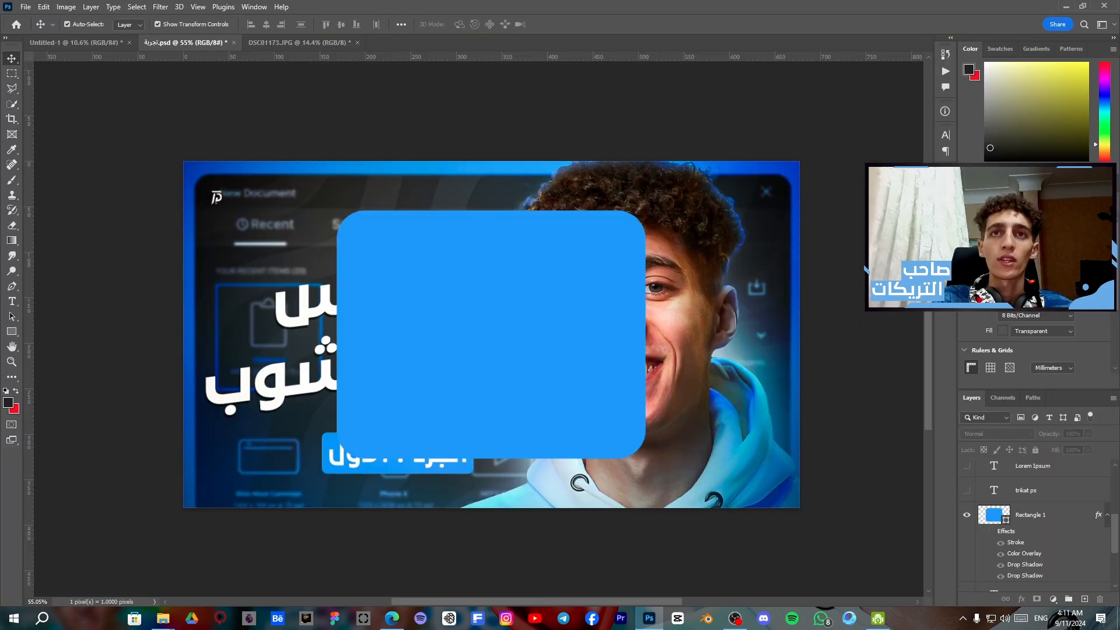
{"action": "left_click", "coordinate": [966, 515]}
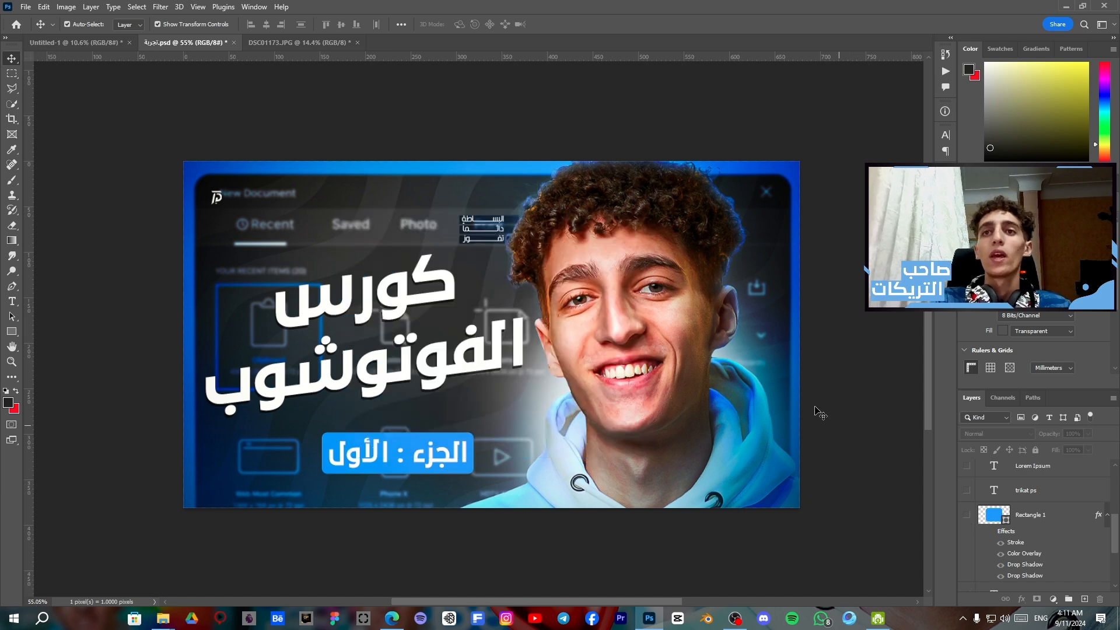
{"action": "left_click", "coordinate": [967, 517]}
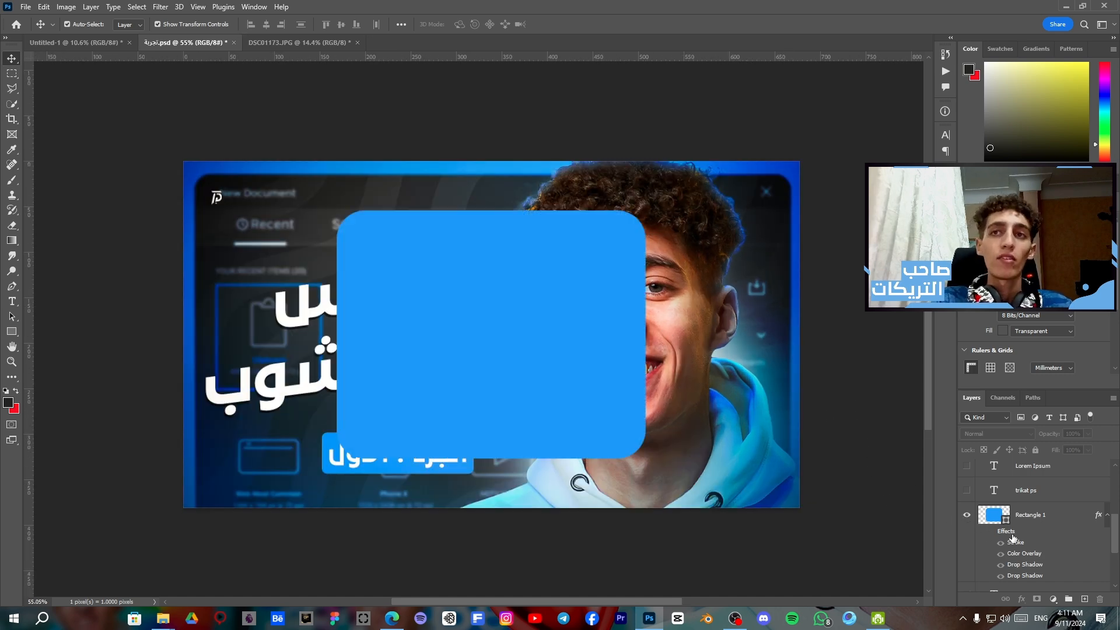
{"action": "left_click", "coordinate": [992, 531]}
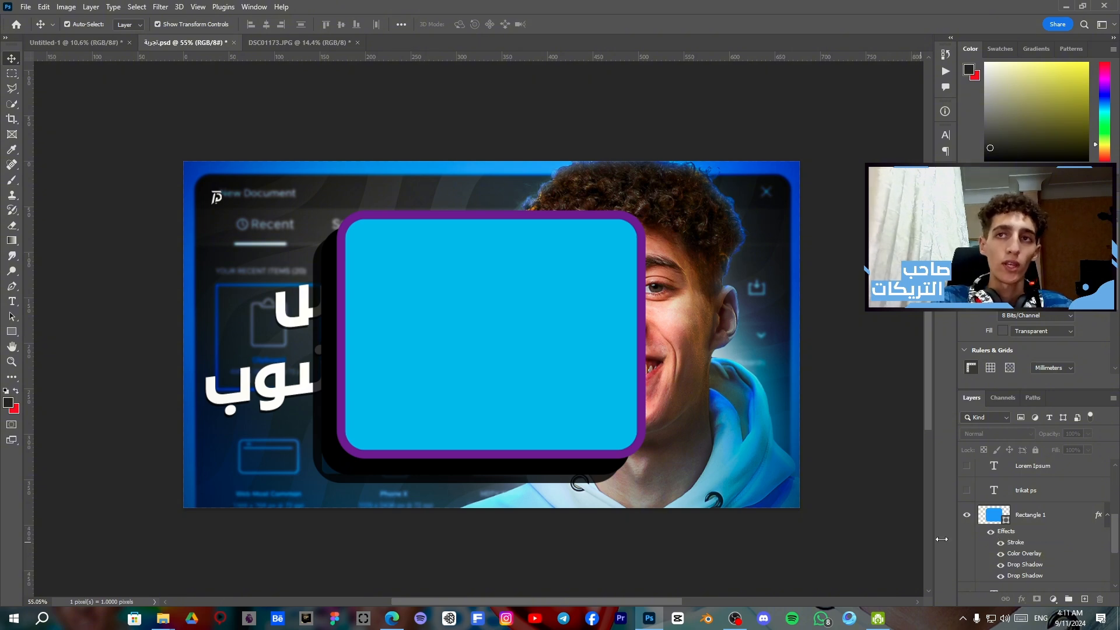
{"action": "left_click", "coordinate": [990, 536]}
Set the Rectangle 1 layer's blend mode to Overlay and move the rectangle over the man's face
{"action": "left_click", "coordinate": [1015, 514]}
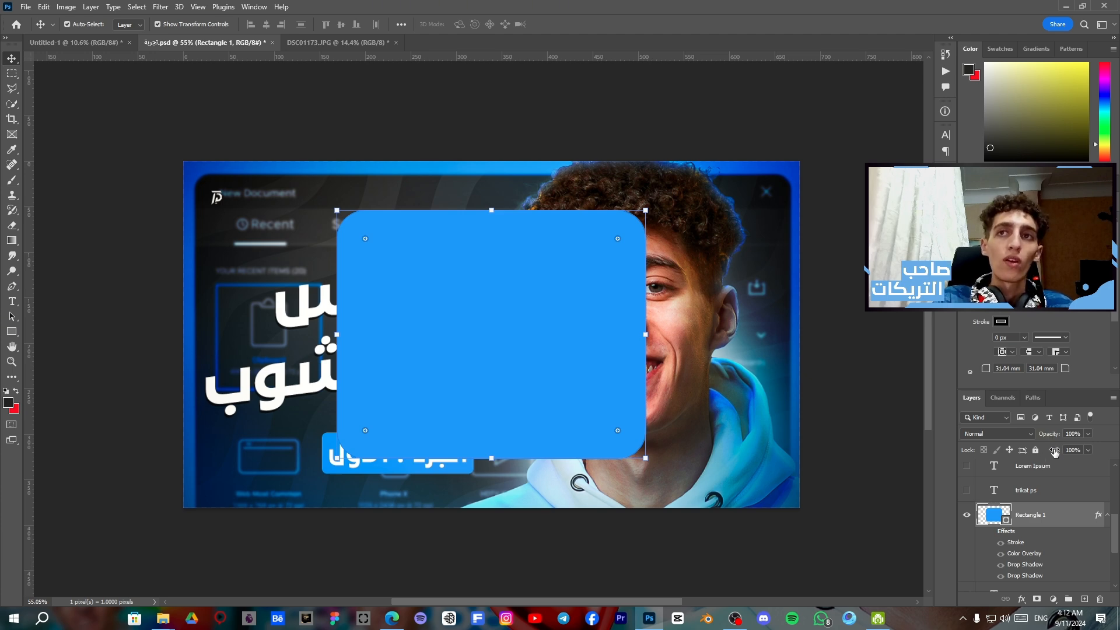
{"action": "left_click", "coordinate": [1001, 435]}
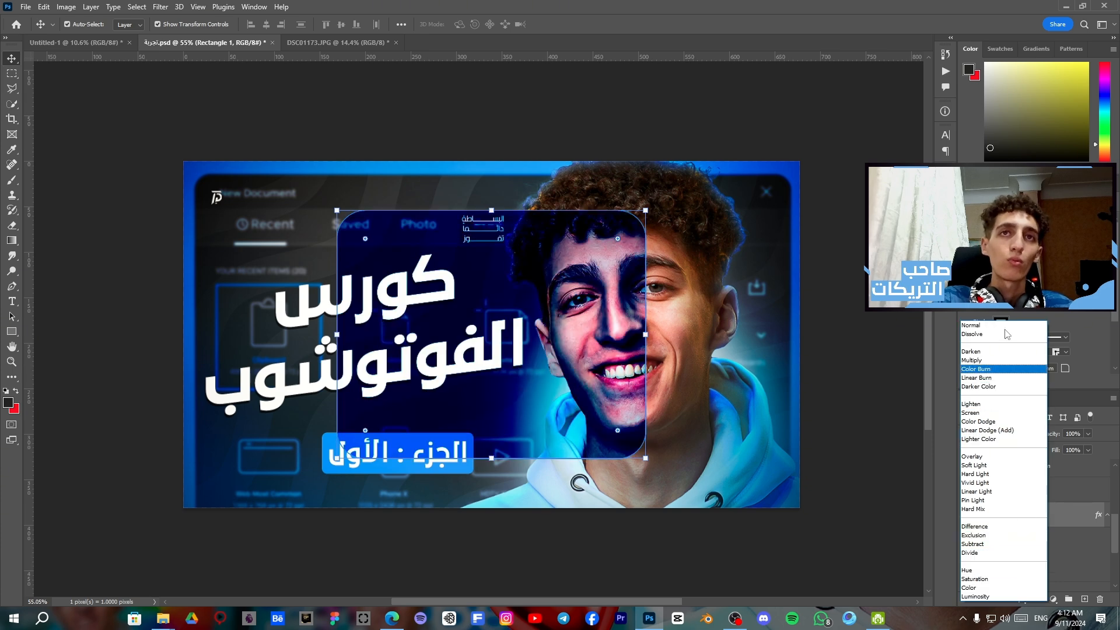
{"action": "left_click", "coordinate": [1086, 523]}
{"action": "left_click", "coordinate": [1006, 435]}
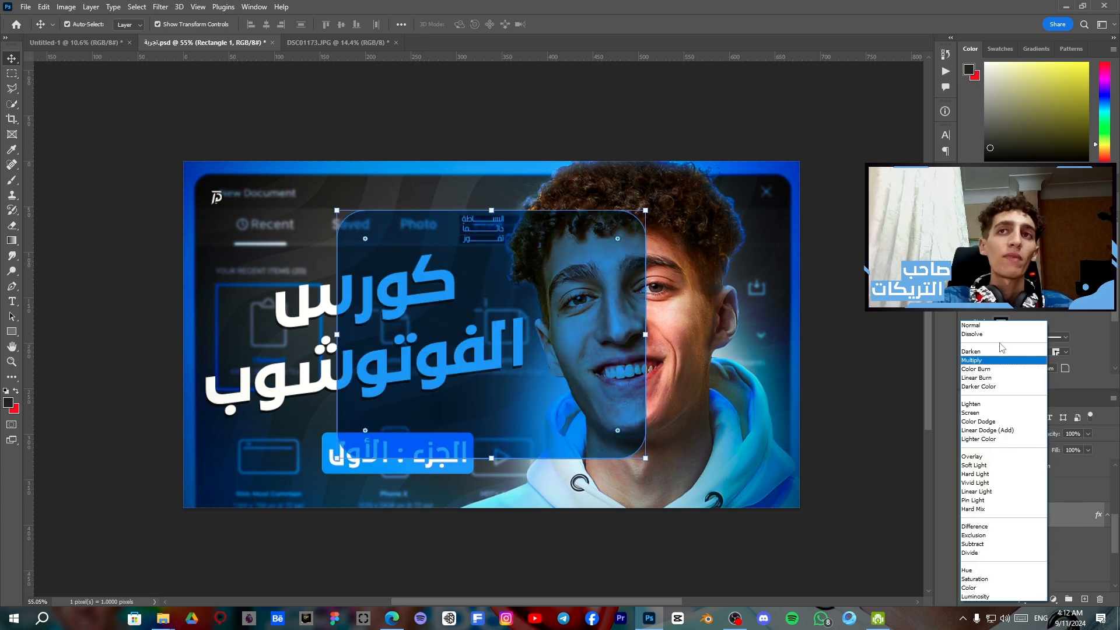
{"action": "left_click", "coordinate": [995, 457]}
{"action": "left_click_drag", "start_coordinate": [588, 356], "coordinate": [682, 333]}
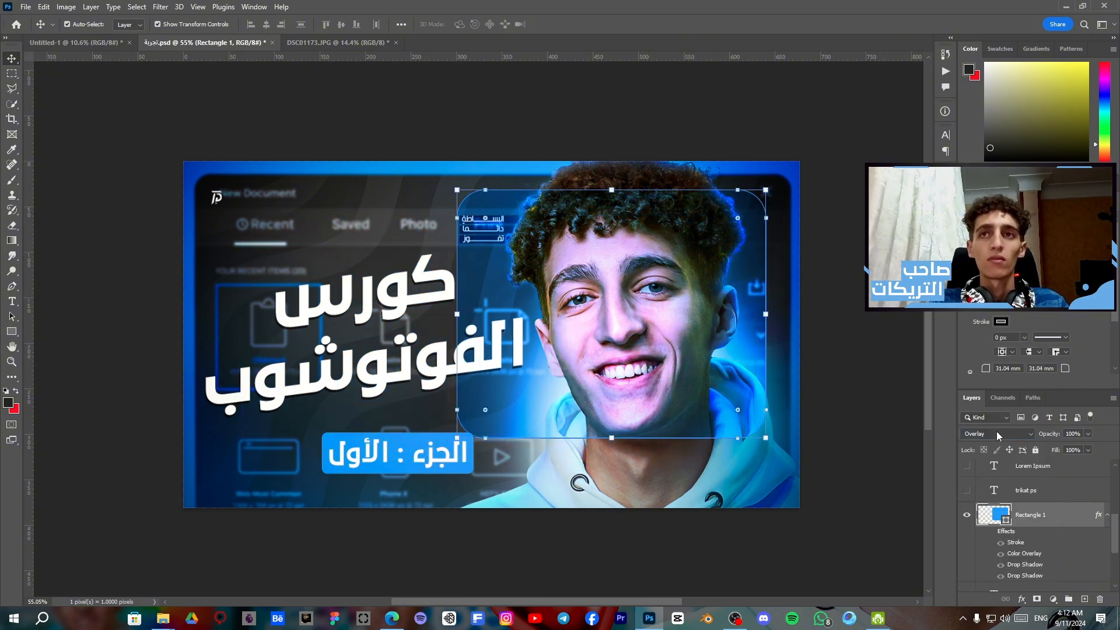
Change the Rectangle 1 layer's blend mode to Hard Light
{"action": "left_click", "coordinate": [996, 432]}
{"action": "left_click", "coordinate": [998, 473]}
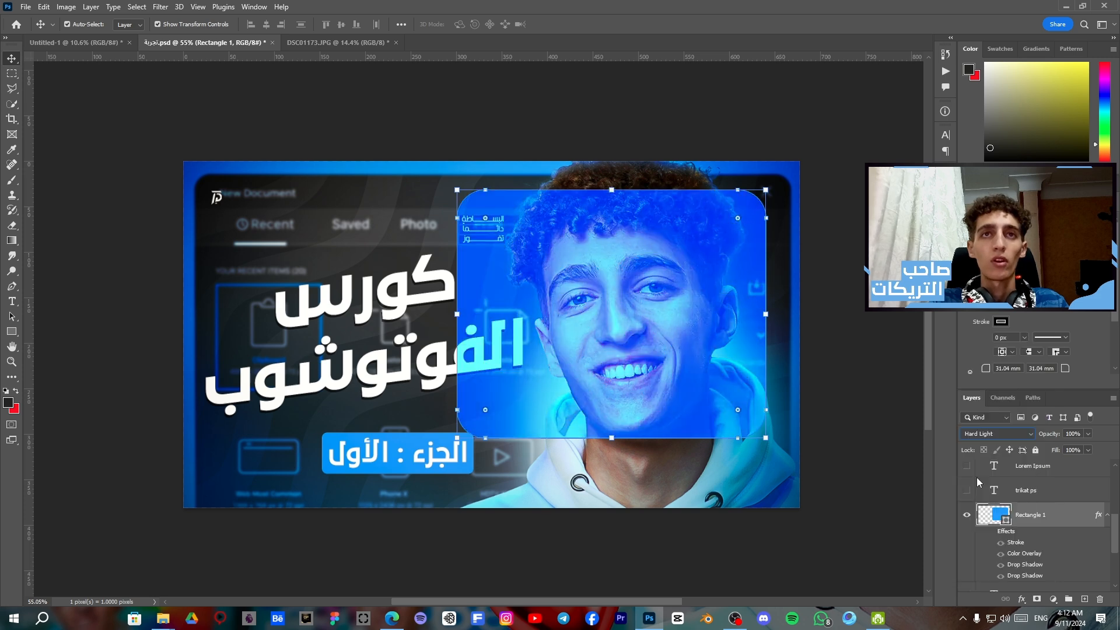
{"action": "left_click", "coordinate": [1001, 544]}
{"action": "scroll", "coordinate": [1048, 544], "scroll_direction": "up", "scroll_amount": 1}
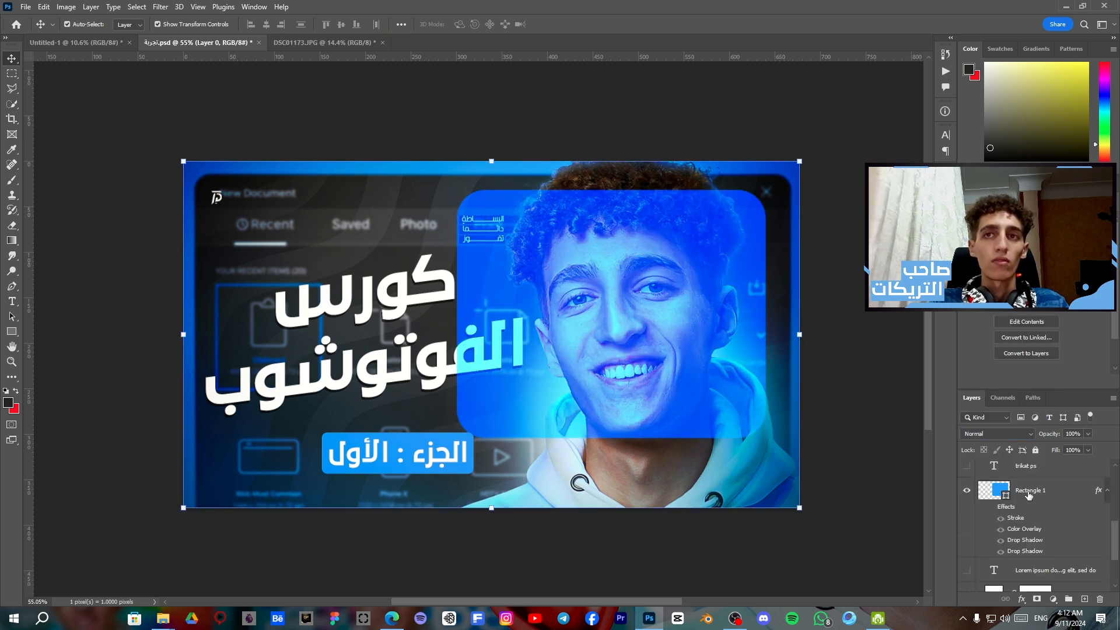
Undo the blend mode changes and the move made to Rectangle 1
{"action": "left_click", "coordinate": [1027, 494]}
{"action": "key", "text": "ctrl+z"}
{"action": "key", "text": "ctrl+z"}
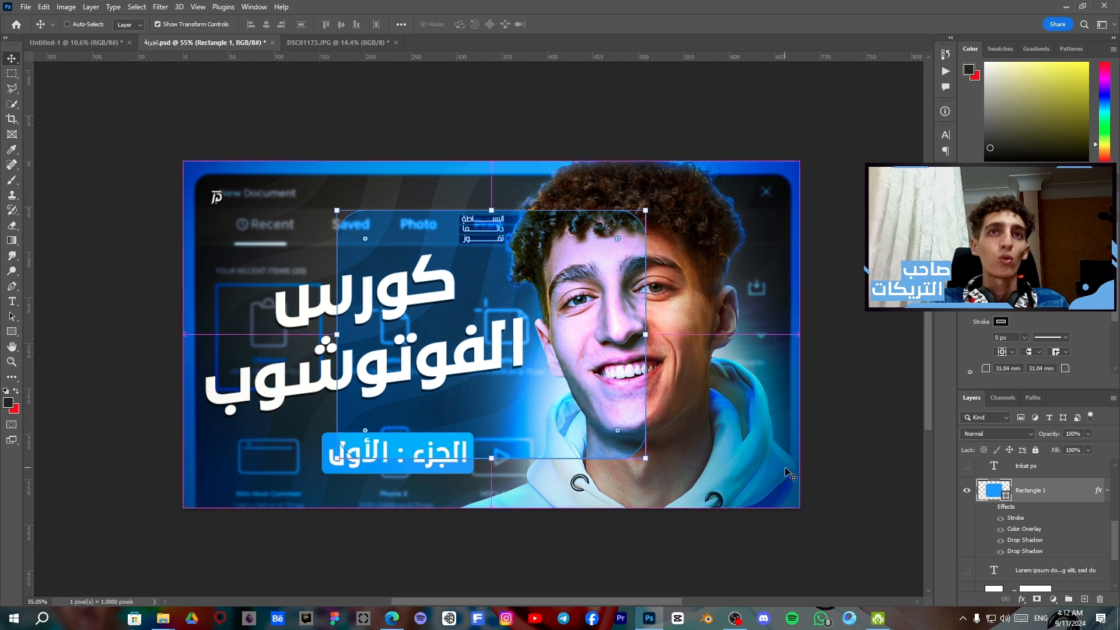
{"action": "key", "text": "ctrl+z"}
Move Rectangle 1 over the man's face and lower its fill to 0% with the layer effects shown
{"action": "left_click_drag", "start_coordinate": [506, 360], "coordinate": [615, 350]}
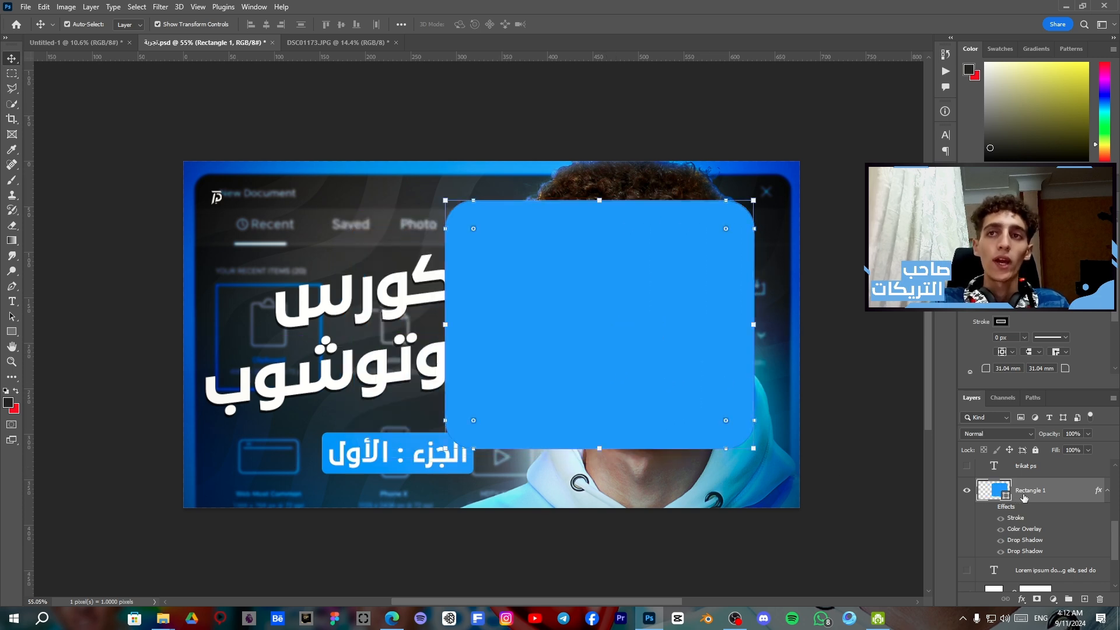
{"action": "mouse_move", "coordinate": [1059, 439]}
{"action": "left_mouse_down"}
{"action": "mouse_move", "coordinate": [1030, 437]}
{"action": "mouse_move", "coordinate": [1045, 438]}
{"action": "left_mouse_up"}
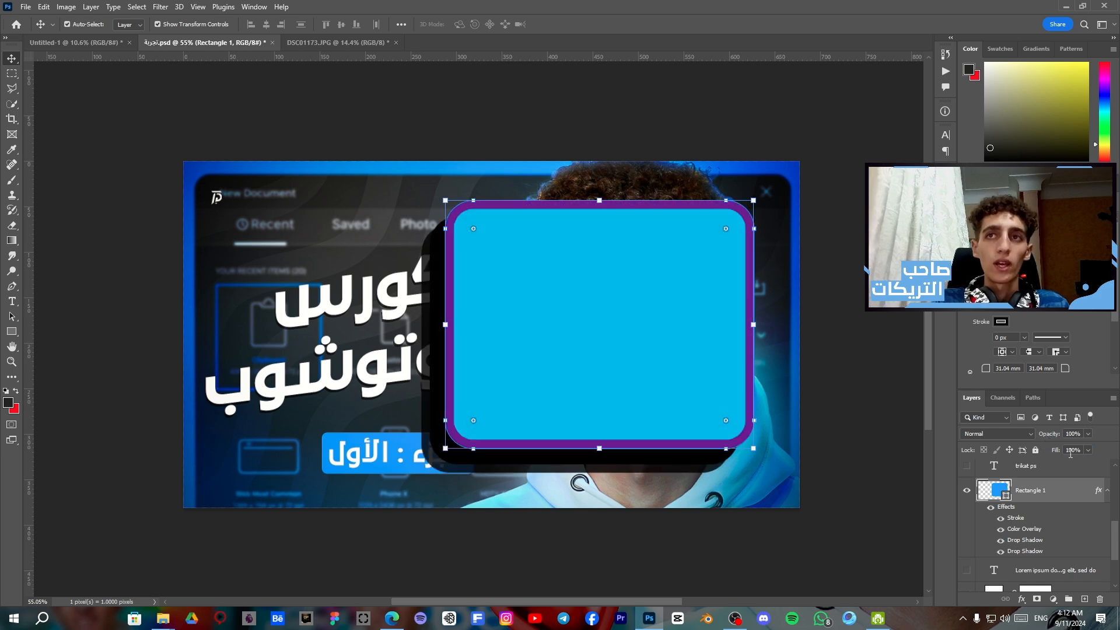
{"action": "left_click_drag", "start_coordinate": [1070, 454], "coordinate": [1024, 452]}
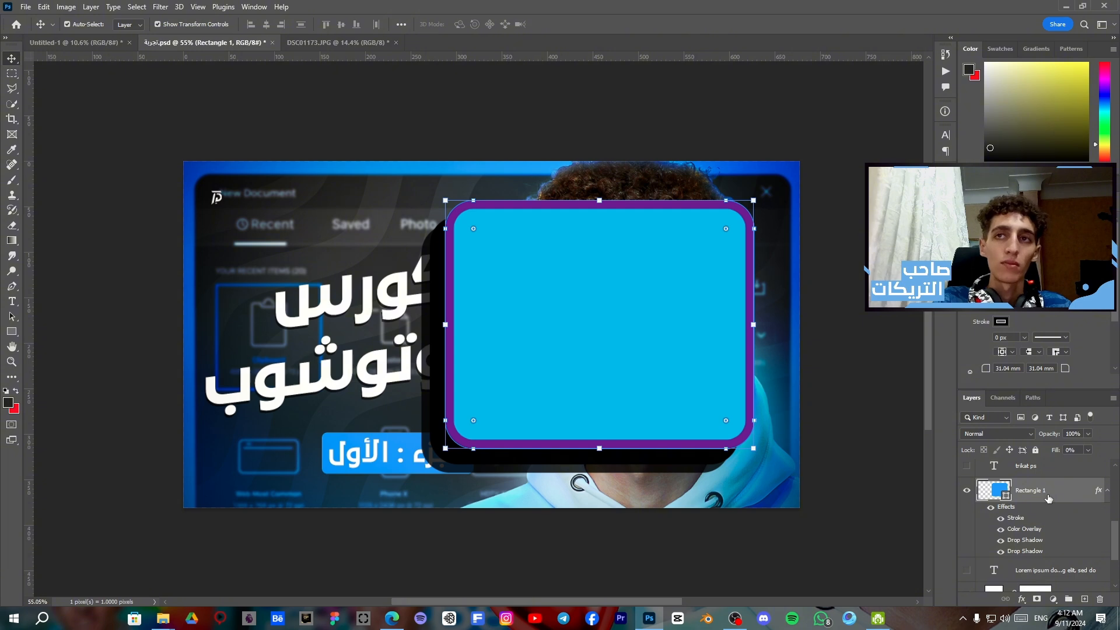
Lower Rectangle 1's opacity to 66%
{"action": "mouse_move", "coordinate": [1051, 438]}
{"action": "left_mouse_down"}
{"action": "mouse_move", "coordinate": [1008, 437]}
{"action": "mouse_move", "coordinate": [1049, 434]}
{"action": "left_mouse_up"}
{"action": "left_click", "coordinate": [1033, 436]}
{"action": "left_click", "coordinate": [1053, 438]}
{"action": "left_click", "coordinate": [1074, 435]}
{"action": "type", "text": "100"}
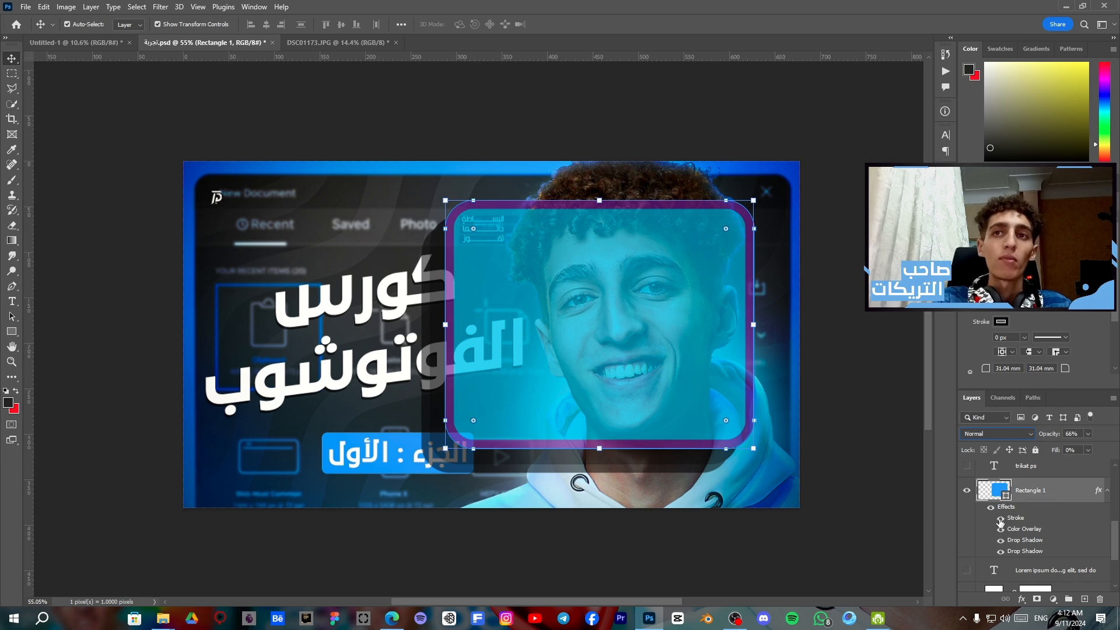
Hide Rectangle 1's color overlay and both drop shadows, and set the layer's opacity to 100%
{"action": "left_click", "coordinate": [1000, 539]}
{"action": "left_click", "coordinate": [1000, 550]}
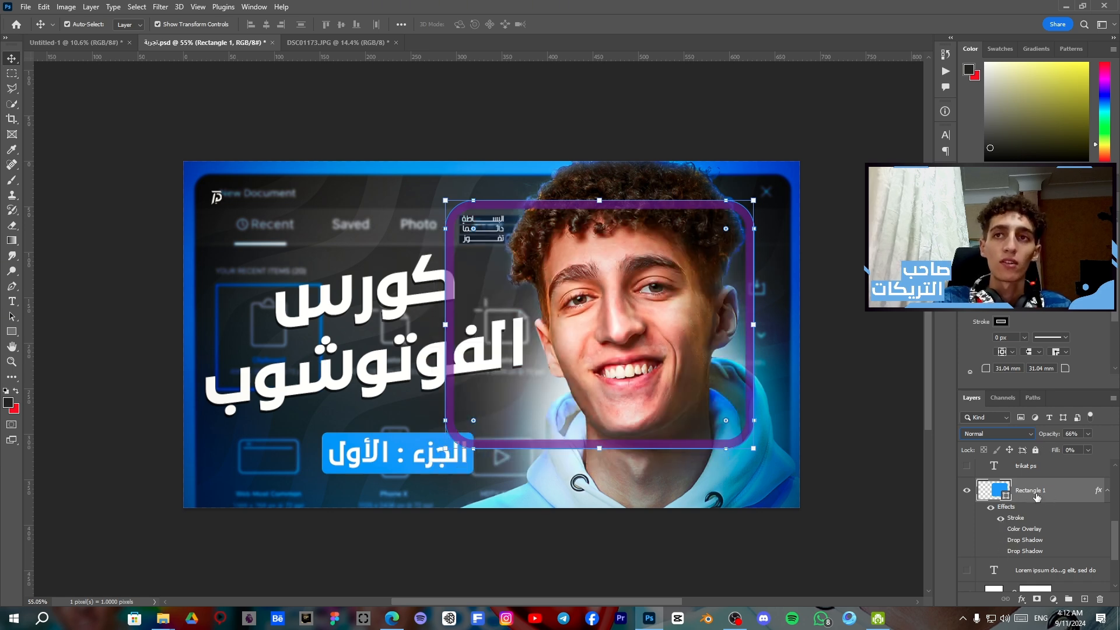
{"action": "left_click_drag", "start_coordinate": [1049, 434], "coordinate": [1119, 437]}
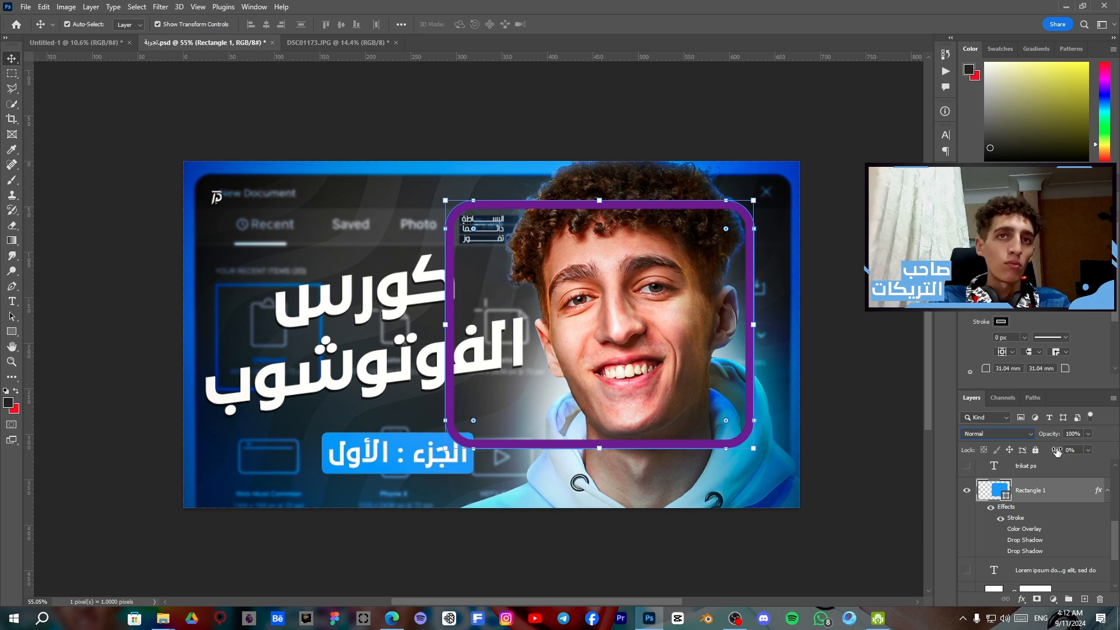
Raise Rectangle 1's fill to 100% and return it to 0% to compare the effect on the stroke
{"action": "left_click_drag", "start_coordinate": [1057, 452], "coordinate": [1119, 454]}
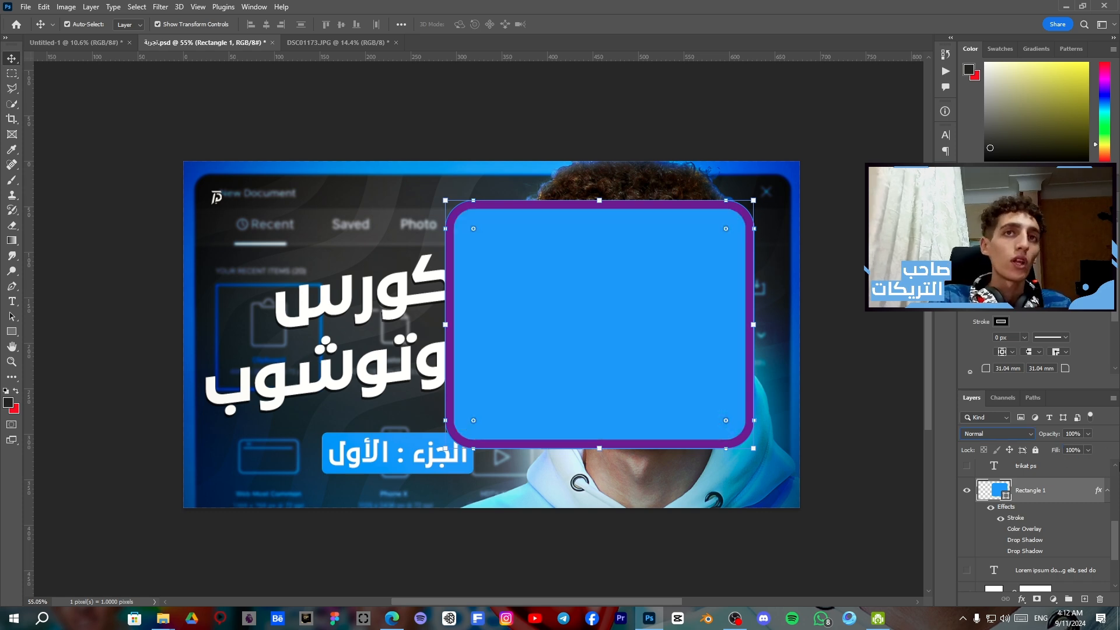
{"action": "left_click", "coordinate": [1066, 449]}
{"action": "type", "text": "0"}
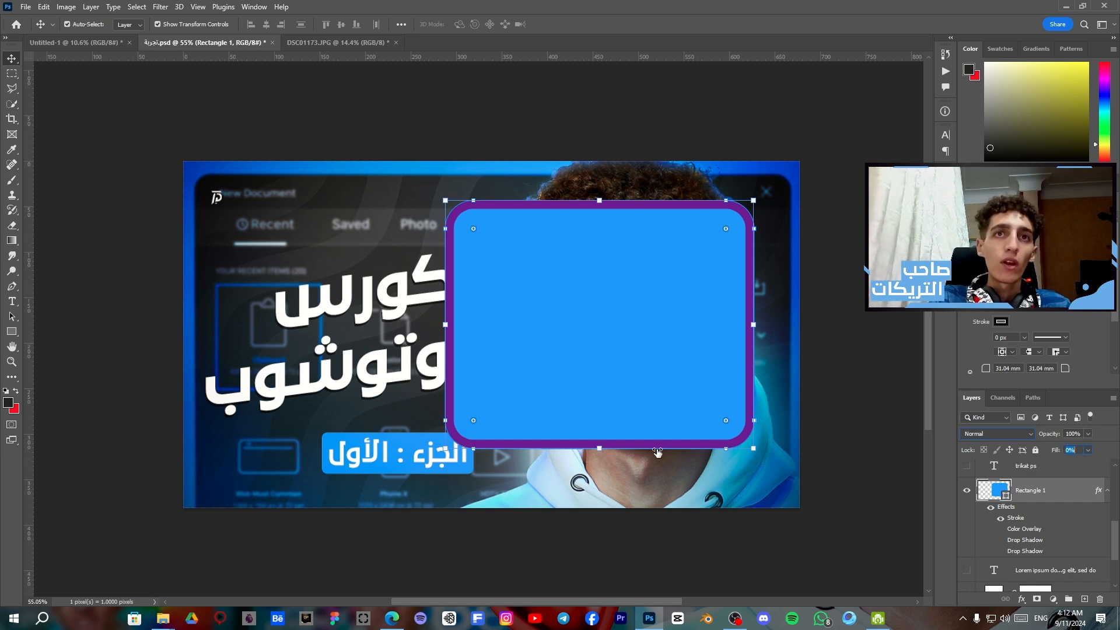
{"action": "key", "text": "Return"}
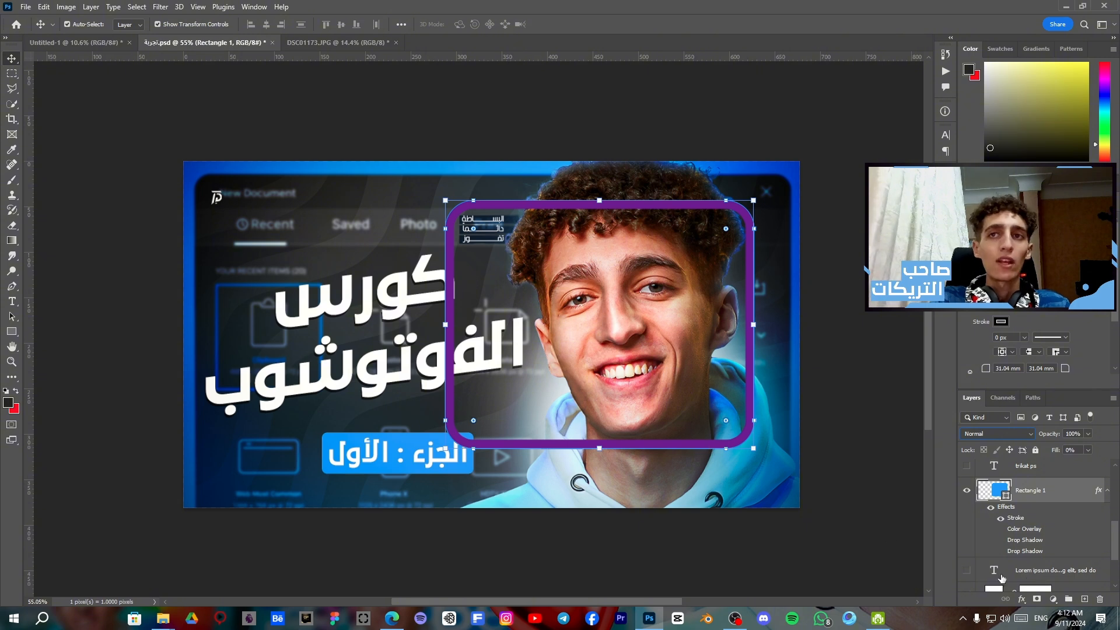
Compare Rectangle 1 without its stroke and with 100% fill, ending with the stroke shown and the fill at 0%
{"action": "left_click", "coordinate": [1000, 518]}
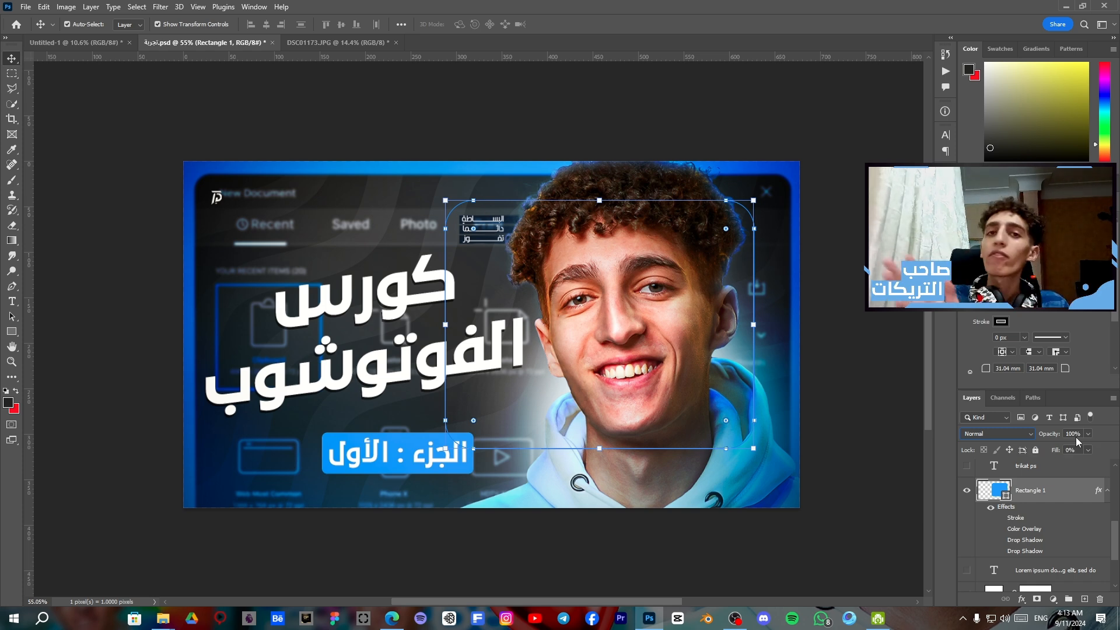
{"action": "left_click_drag", "start_coordinate": [1056, 450], "coordinate": [1110, 499]}
{"action": "left_click", "coordinate": [1000, 518]}
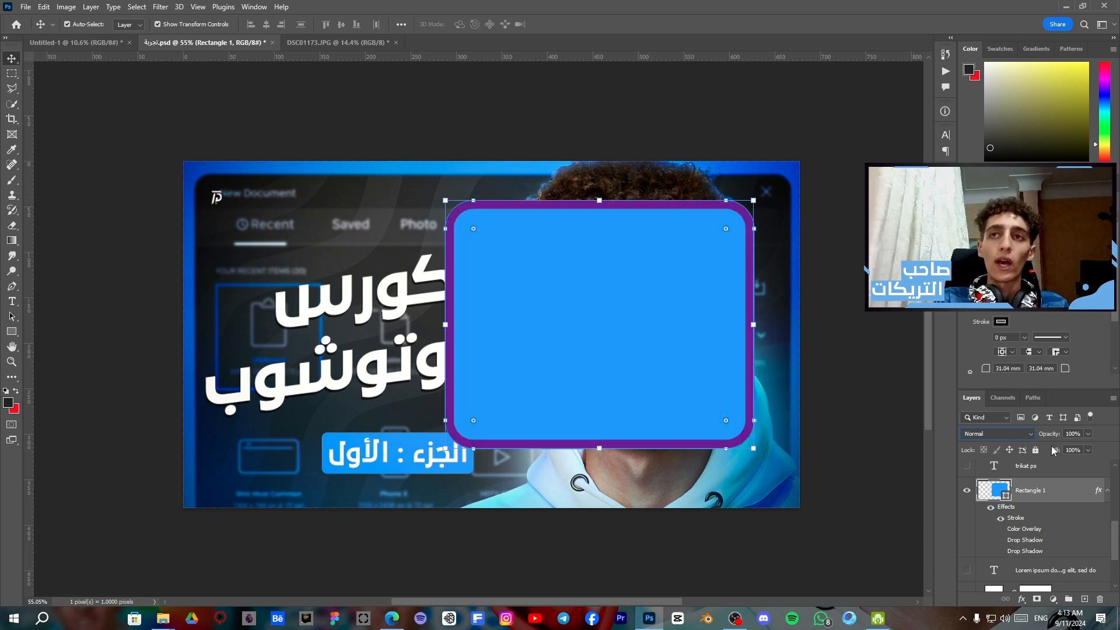
{"action": "key", "text": "shift+0"}
{"action": "key", "text": "shift+0"}
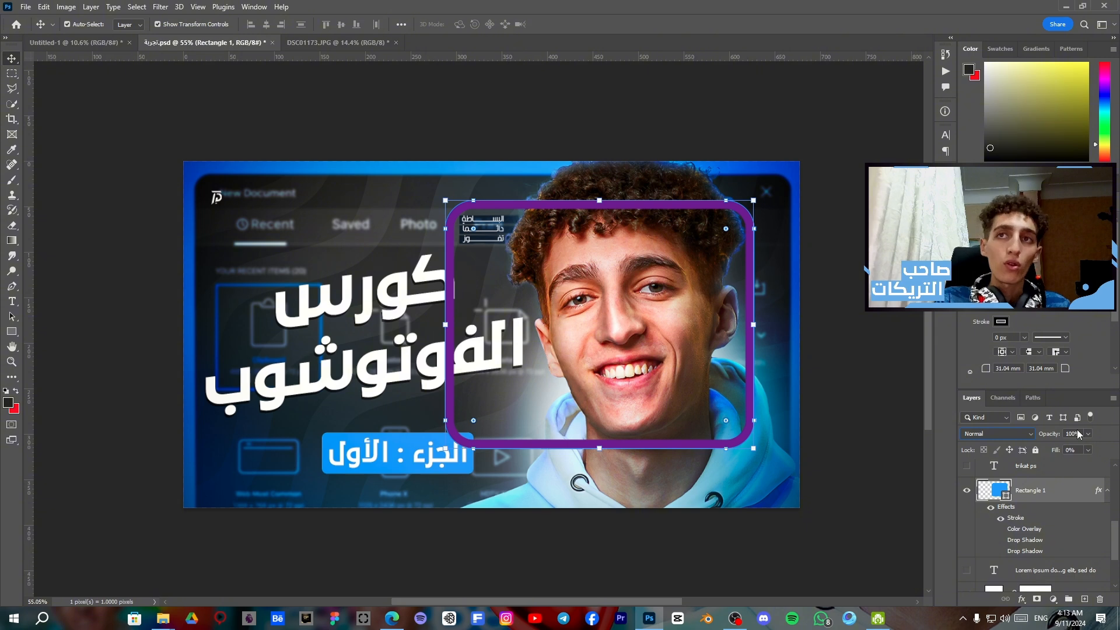
Lower Rectangle 1's opacity until its stroke is fully transparent, and hide the layer
{"action": "left_click_drag", "start_coordinate": [1048, 437], "coordinate": [822, 441]}
{"action": "left_click", "coordinate": [834, 439]}
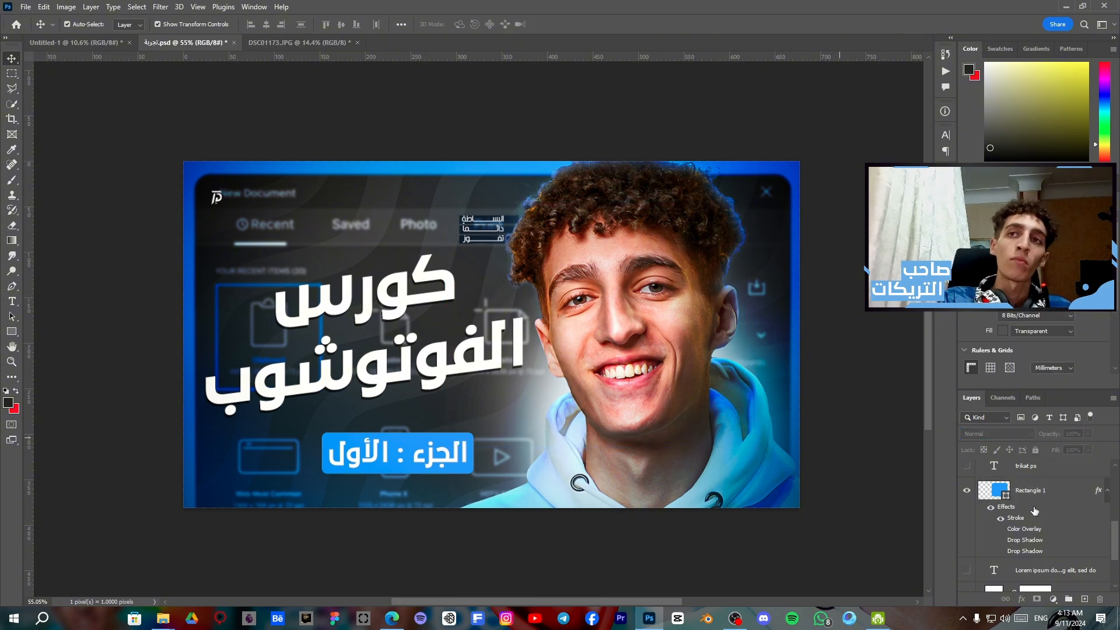
{"action": "scroll", "coordinate": [1034, 511], "scroll_direction": "up", "scroll_amount": 2}
{"action": "scroll", "coordinate": [849, 469], "scroll_direction": "down", "scroll_amount": 3}
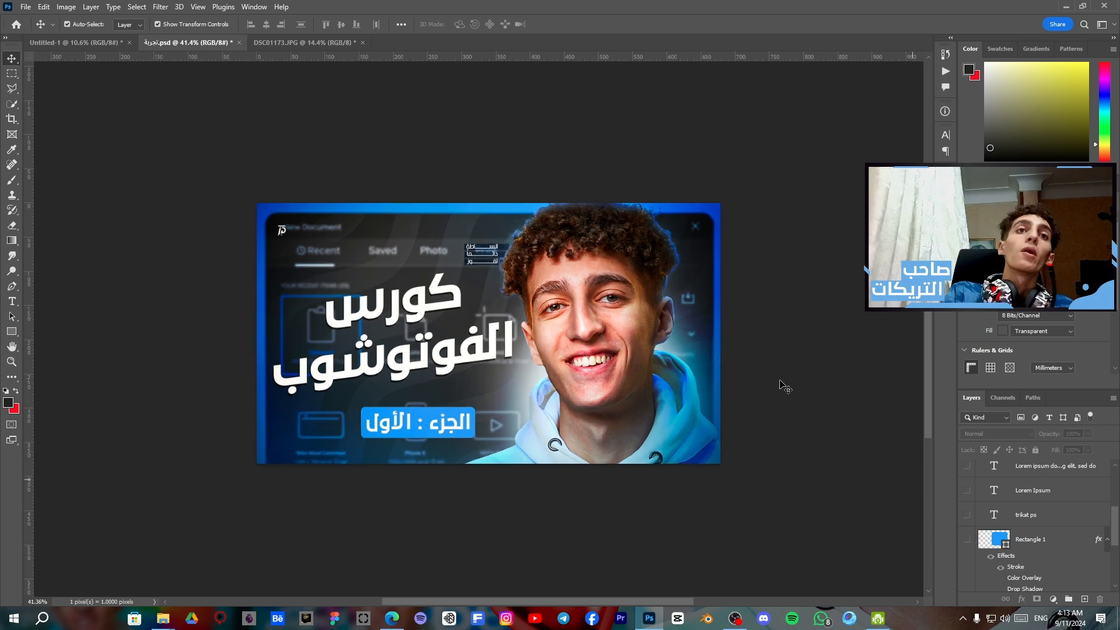
Select the Layer 0 thumbnail image and open it in the Camera Raw Filter
{"action": "scroll", "coordinate": [638, 343], "scroll_direction": "up", "scroll_amount": 4}
{"action": "left_click", "coordinate": [604, 350]}
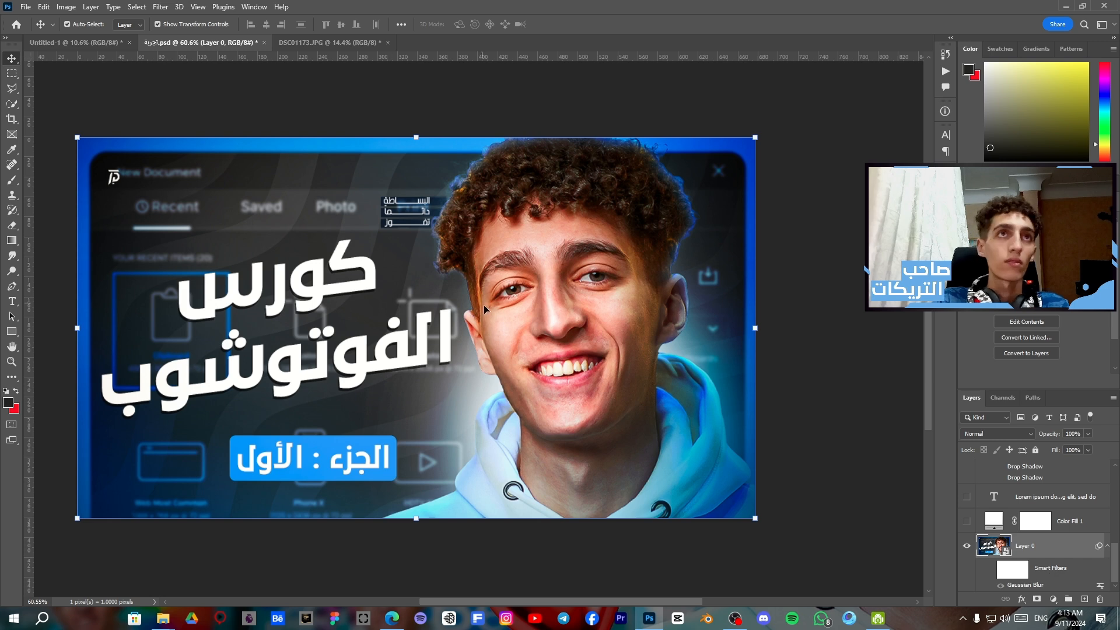
{"action": "left_click", "coordinate": [158, 7]}
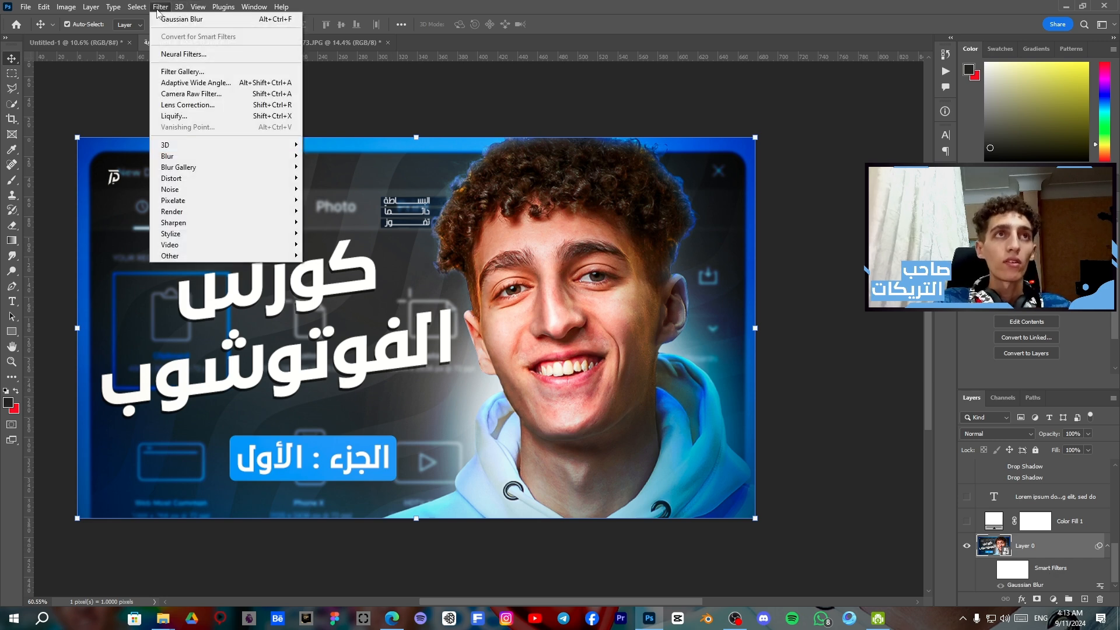
{"action": "left_click", "coordinate": [207, 95]}
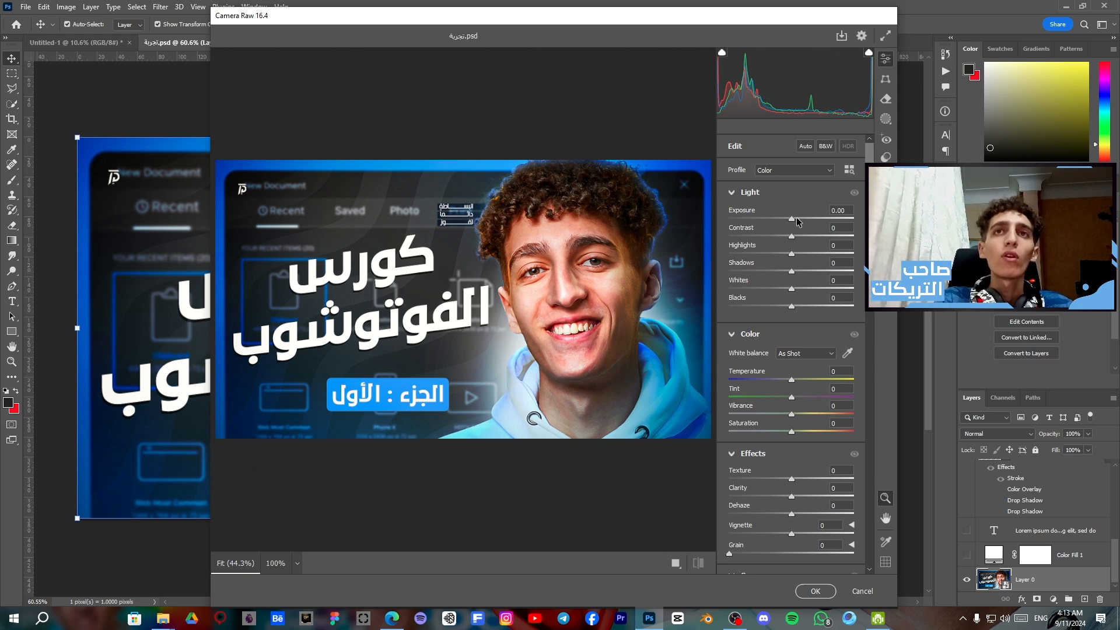
Set exposure +0.35, contrast -12, highlights +7, shadows -40, whites -27, blacks +25, saturation +31, texture +43, clarity -30 and dehaze +28
{"action": "left_click_drag", "start_coordinate": [793, 220], "coordinate": [807, 306]}
{"action": "left_click_drag", "start_coordinate": [792, 431], "coordinate": [810, 431]}
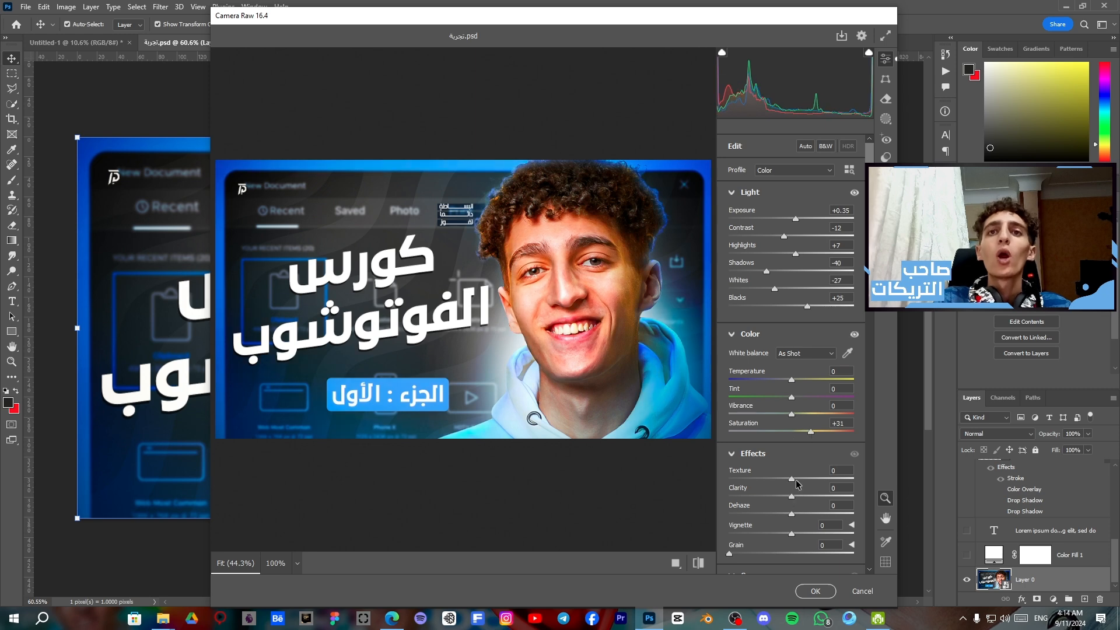
{"action": "left_click_drag", "start_coordinate": [791, 479], "coordinate": [796, 513]}
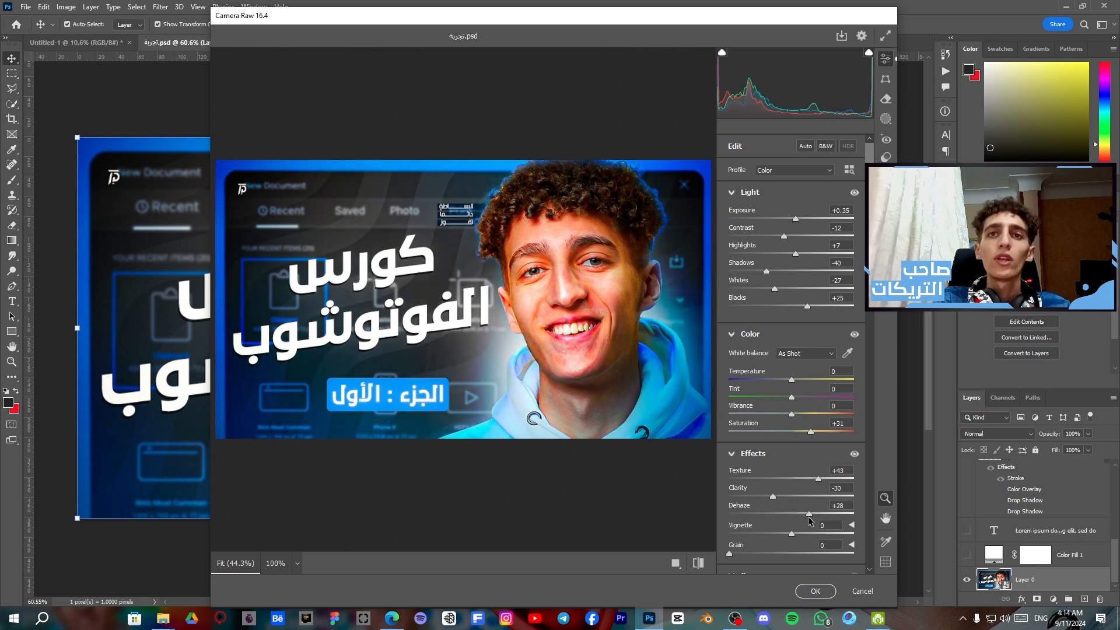
Shift the Color Mixer hues, with yellows at +18, aquas at +10 and blues at -57, and try the oranges
{"action": "scroll", "coordinate": [782, 401], "scroll_direction": "down", "scroll_amount": 10}
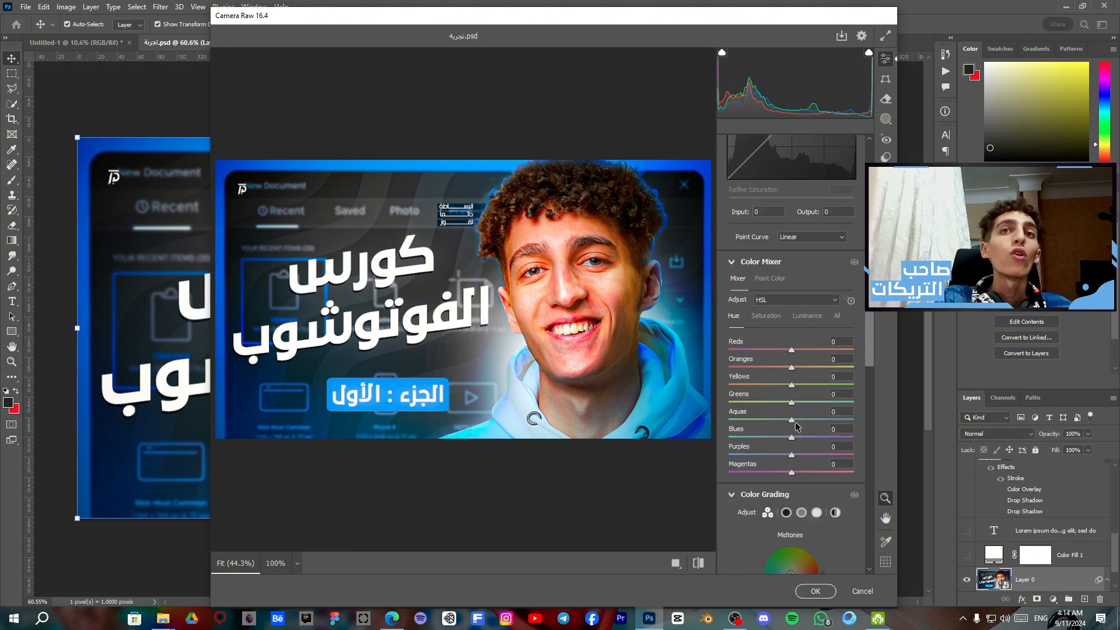
{"action": "mouse_move", "coordinate": [796, 440]}
{"action": "left_mouse_down"}
{"action": "mouse_move", "coordinate": [817, 440]}
{"action": "mouse_move", "coordinate": [763, 439]}
{"action": "mouse_move", "coordinate": [824, 439]}
{"action": "mouse_move", "coordinate": [755, 439]}
{"action": "mouse_move", "coordinate": [798, 420]}
{"action": "left_mouse_up"}
{"action": "left_click", "coordinate": [792, 420]}
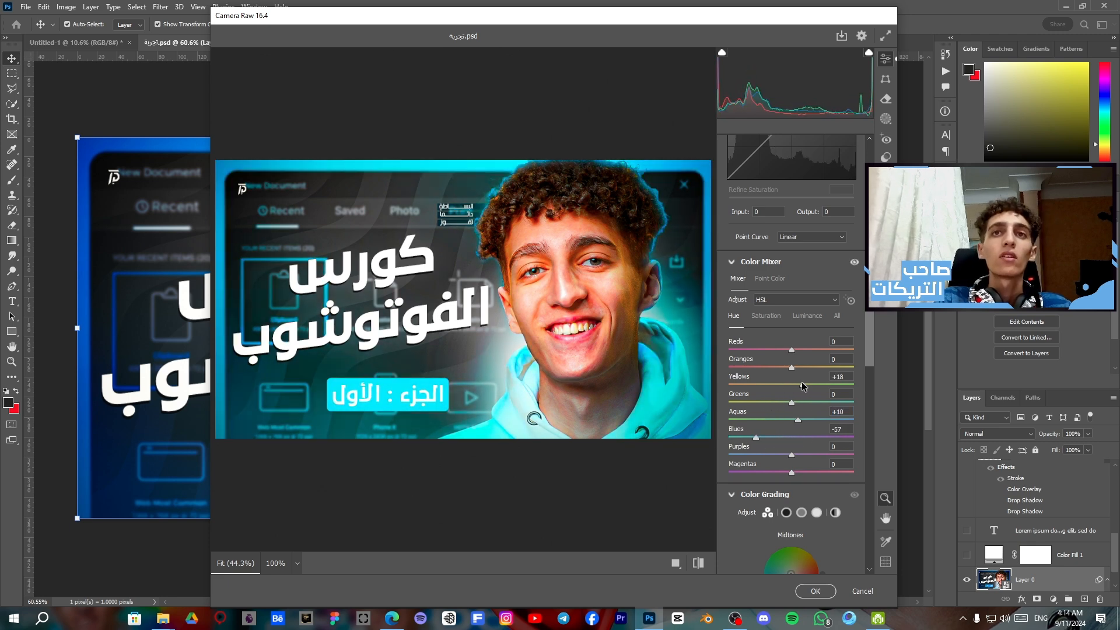
{"action": "left_click_drag", "start_coordinate": [791, 367], "coordinate": [729, 368]}
{"action": "left_click", "coordinate": [797, 420]}
Undo all the Color Mixer hue adjustments
{"action": "key", "text": "ctrl+z"}
{"action": "key", "text": "ctrl+z"}
{"action": "key", "text": "ctrl+z"}
{"action": "key", "text": "ctrl+z"}
{"action": "key", "text": "ctrl+z"}
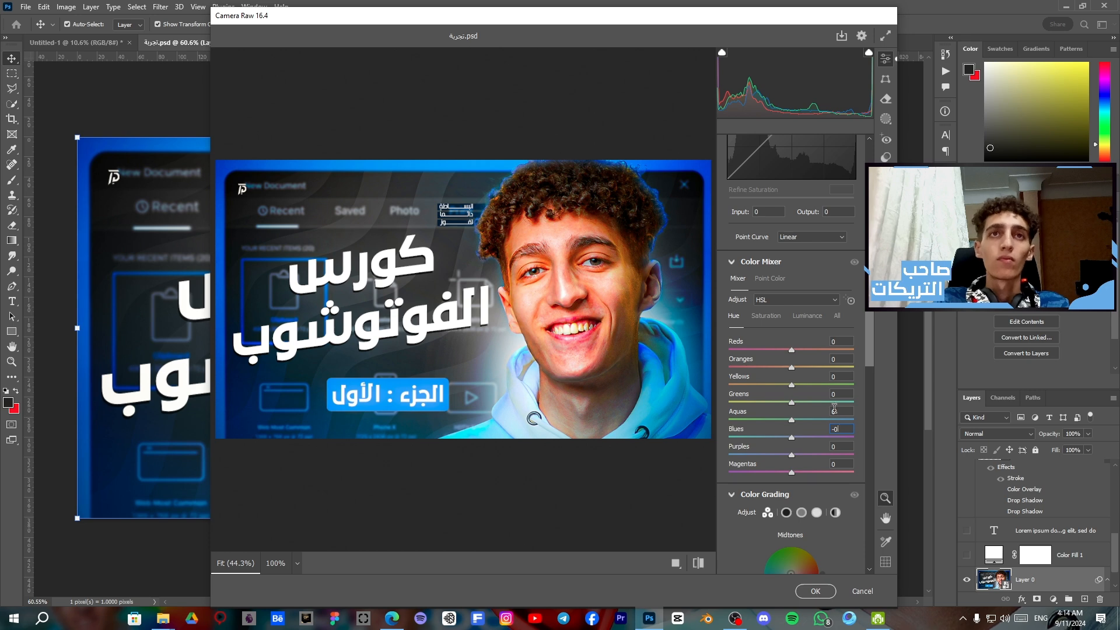
Set the sharpening to 67, the noise reduction to 50 and the lens distortion to -41
{"action": "scroll", "coordinate": [833, 409], "scroll_direction": "down", "scroll_amount": 10}
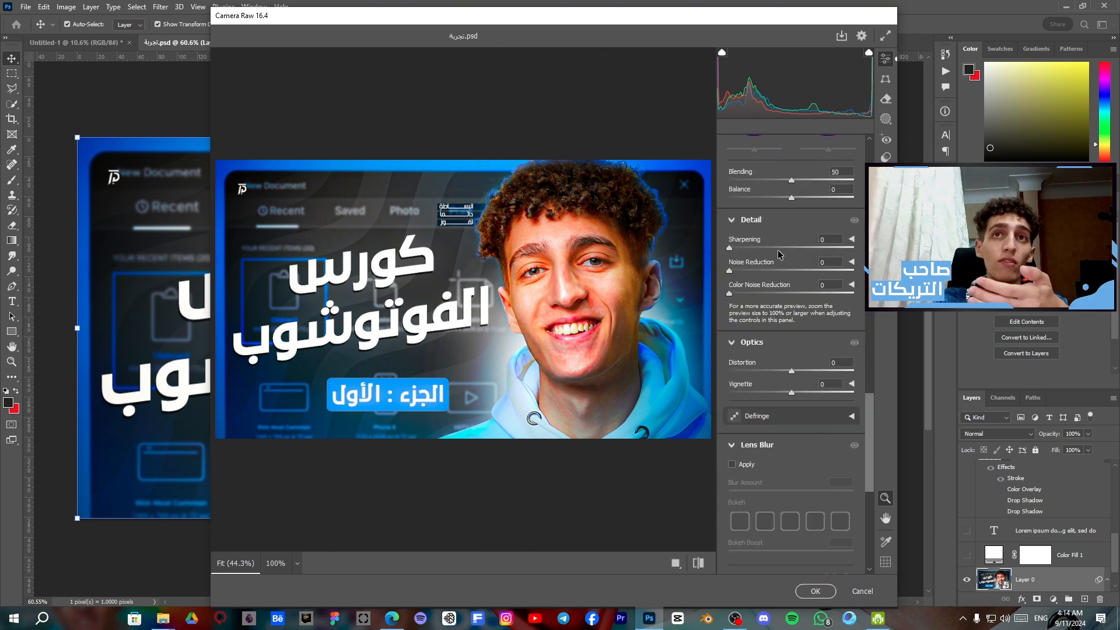
{"action": "left_click", "coordinate": [785, 248]}
{"action": "left_click", "coordinate": [791, 271]}
{"action": "left_click", "coordinate": [766, 371]}
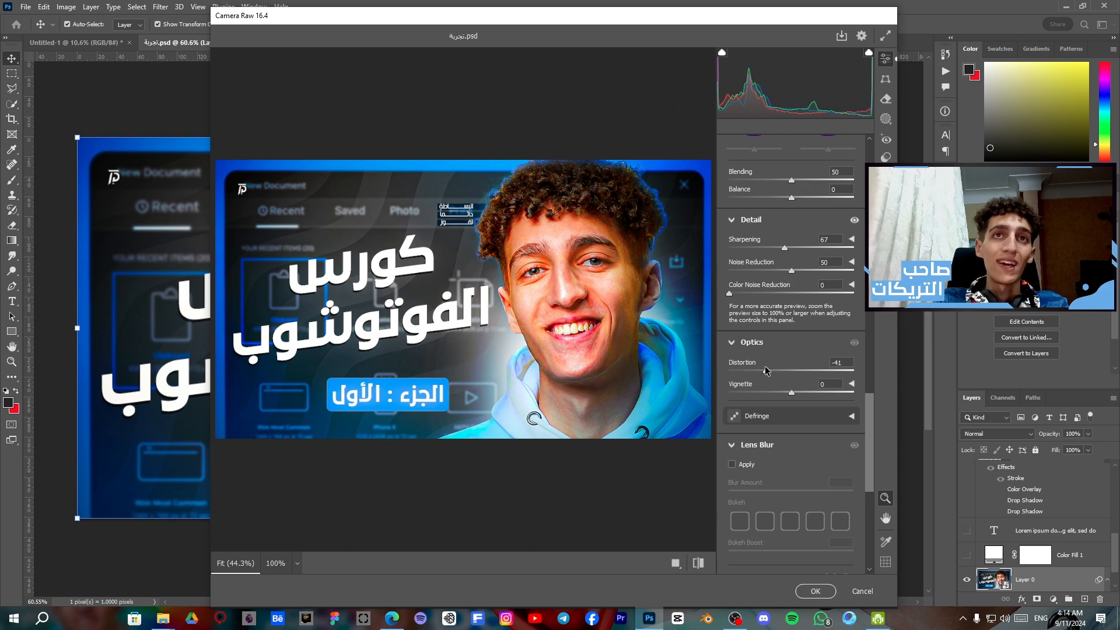
Try an Optics vignette of -61 and a distortion of +100 on the image, and reset both to 0
{"action": "left_click", "coordinate": [754, 392]}
{"action": "left_click_drag", "start_coordinate": [765, 371], "coordinate": [862, 379]}
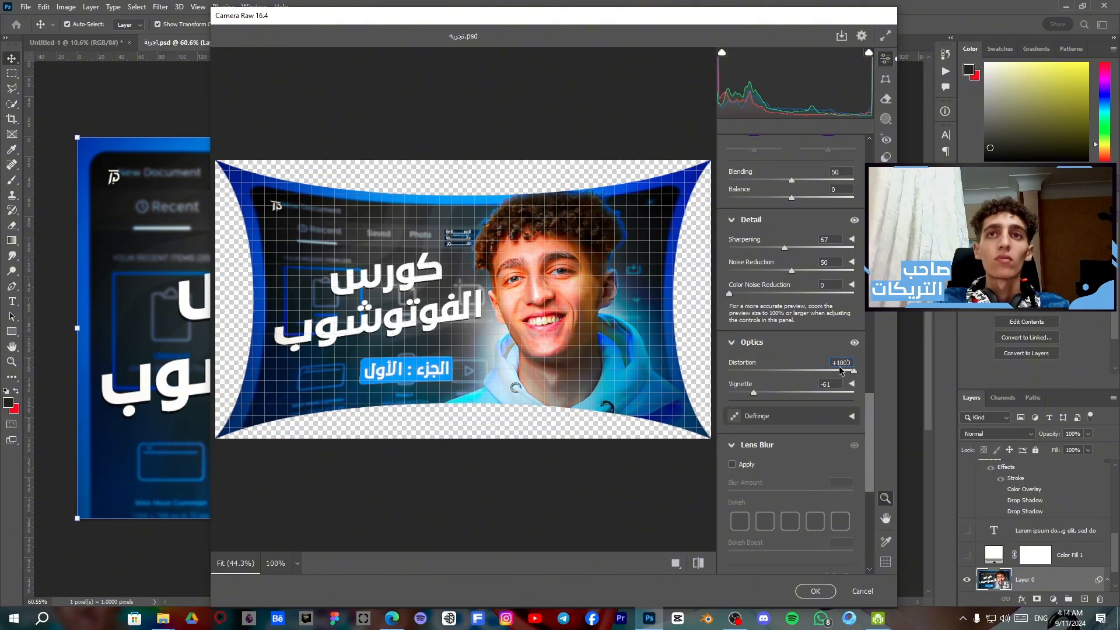
{"action": "key", "text": "Return"}
{"action": "left_click", "coordinate": [613, 350]}
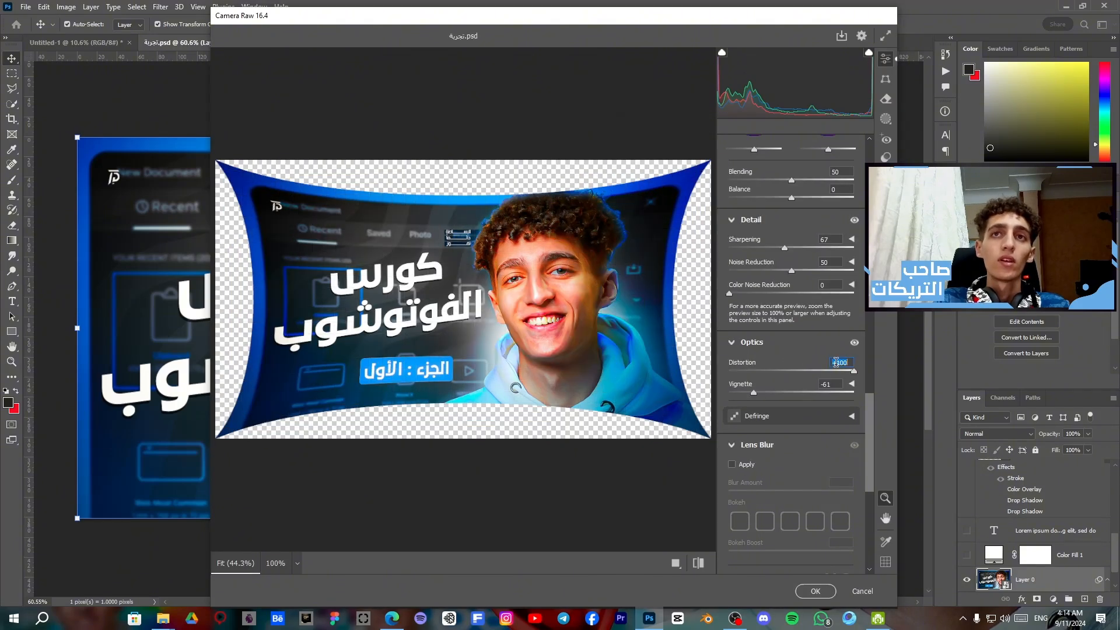
{"action": "type", "text": "00"}
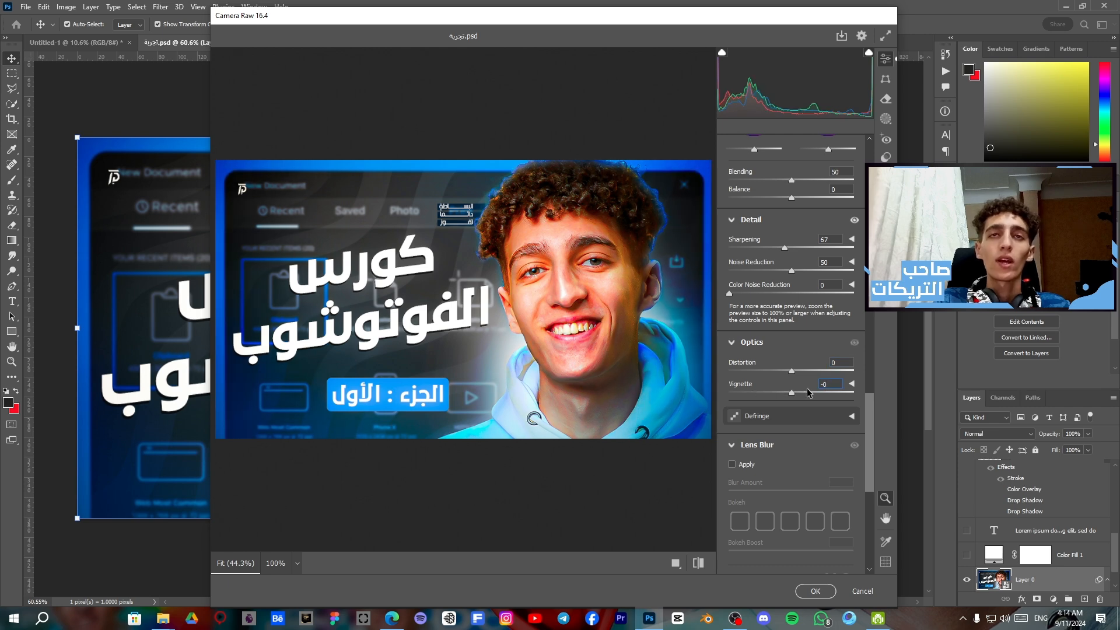
Reset the saturation, texture, clarity and dehaze values to 0
{"action": "scroll", "coordinate": [806, 387], "scroll_direction": "up", "scroll_amount": 15}
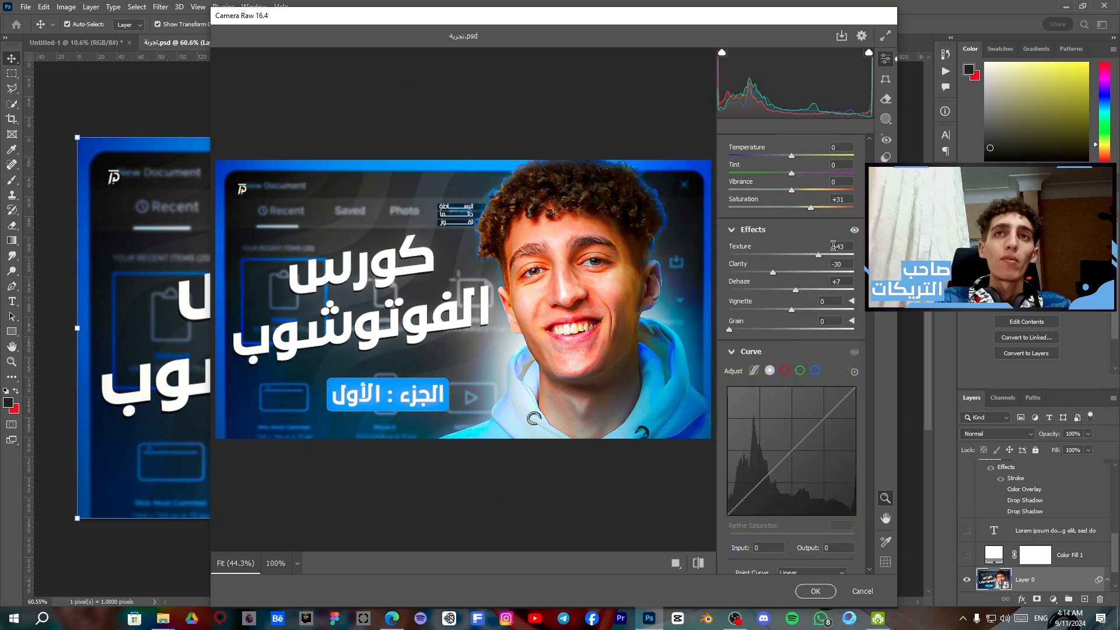
{"action": "scroll", "coordinate": [833, 245], "scroll_direction": "up", "scroll_amount": 3}
{"action": "left_click", "coordinate": [840, 325]}
{"action": "type", "text": "0"}
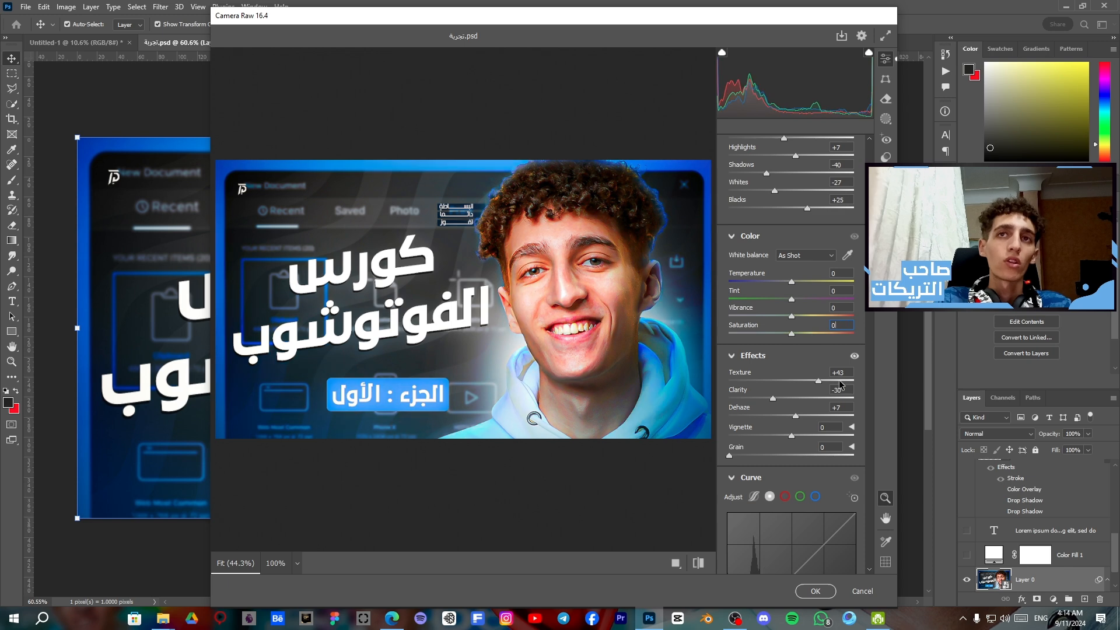
{"action": "type", "text": "0"}
{"action": "key", "text": "Tab"}
{"action": "type", "text": "0"}
{"action": "key", "text": "Tab"}
{"action": "type", "text": "0"}
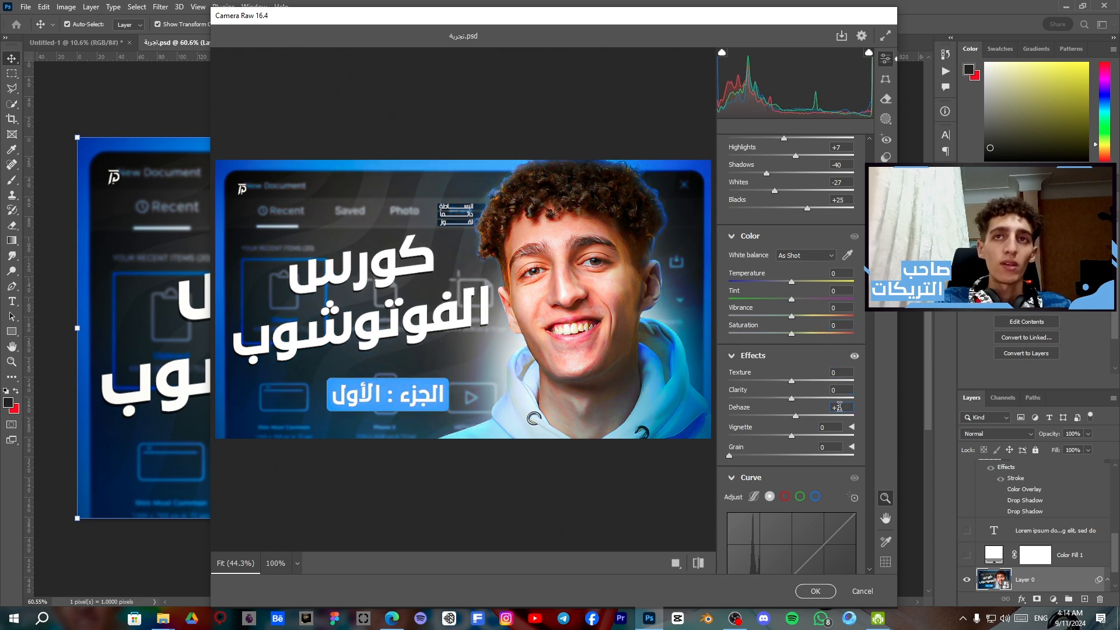
Cancel the Camera Raw Filter and discard all of its changes
{"action": "scroll", "coordinate": [837, 315], "scroll_direction": "up", "scroll_amount": 2}
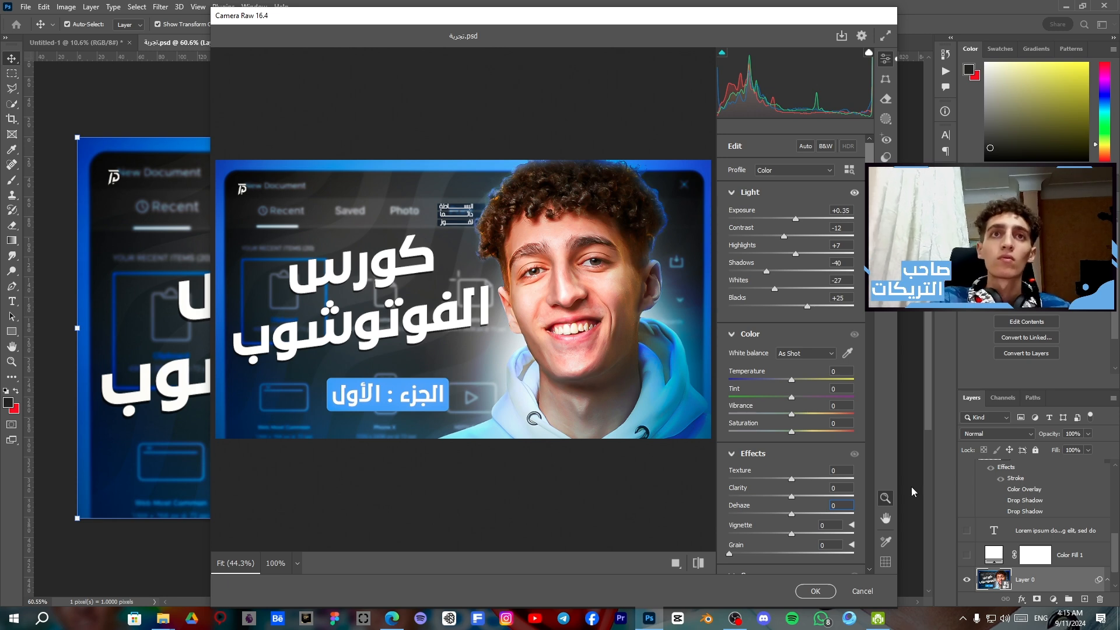
{"action": "left_click", "coordinate": [862, 591]}
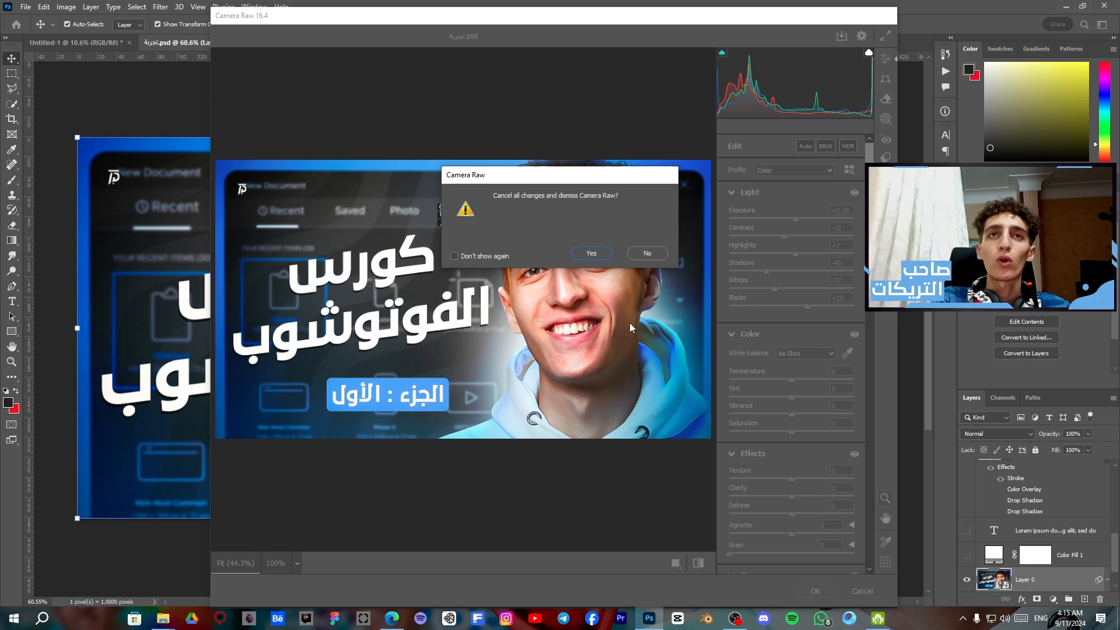
{"action": "left_click", "coordinate": [590, 249]}
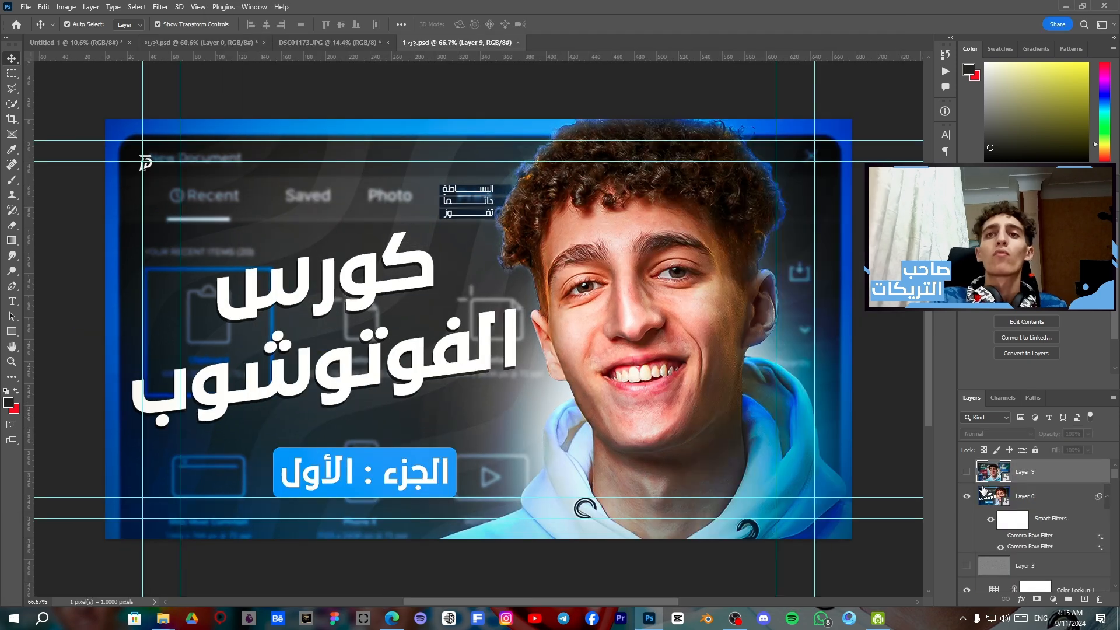
Delete Layer 9 from the جزء 1.psd document and leave no layer selected
{"action": "key", "text": "Delete"}
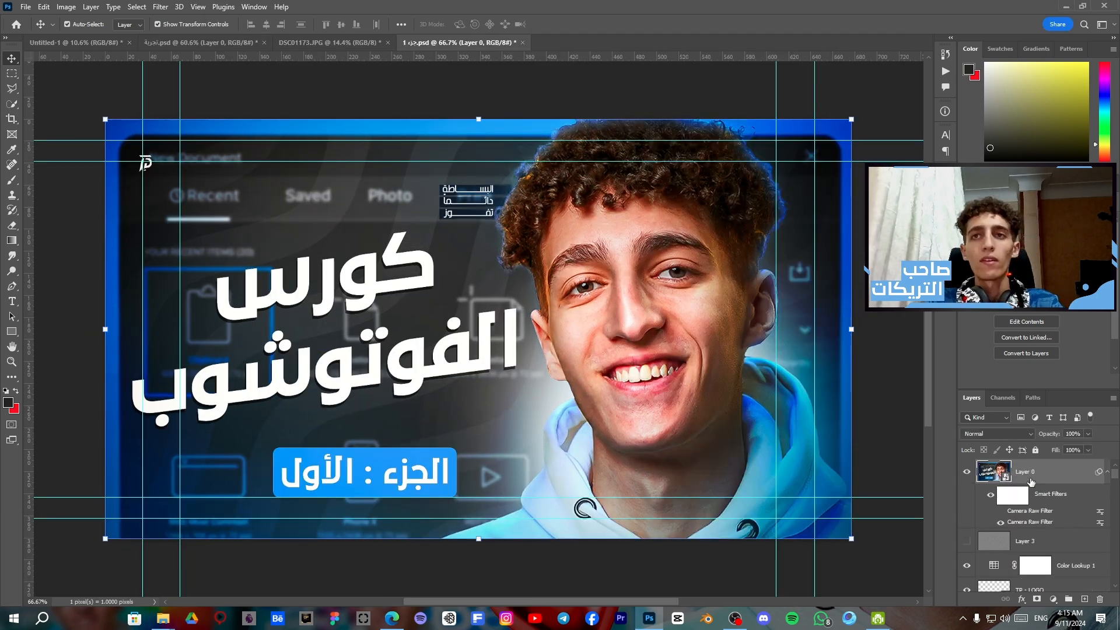
{"action": "left_click", "coordinate": [885, 343]}
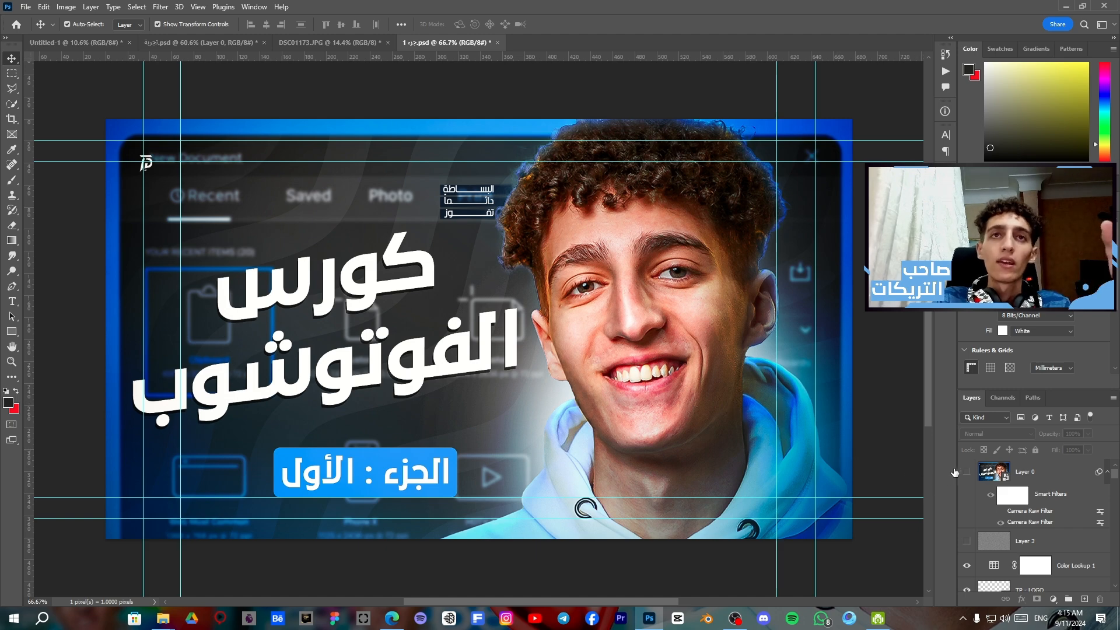
Hide the guides and show Layer 0 to compare the thumbnail with and without its Camera Raw filtering
{"action": "scroll", "coordinate": [607, 402], "scroll_direction": "up", "scroll_amount": 1}
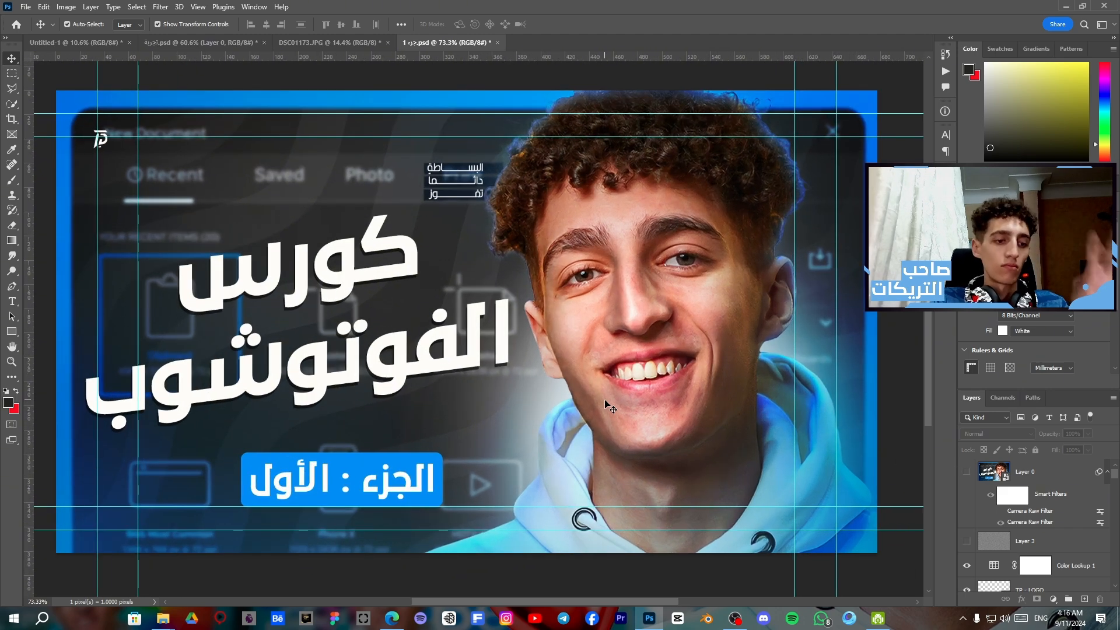
{"action": "key", "text": "ctrl+semicolon"}
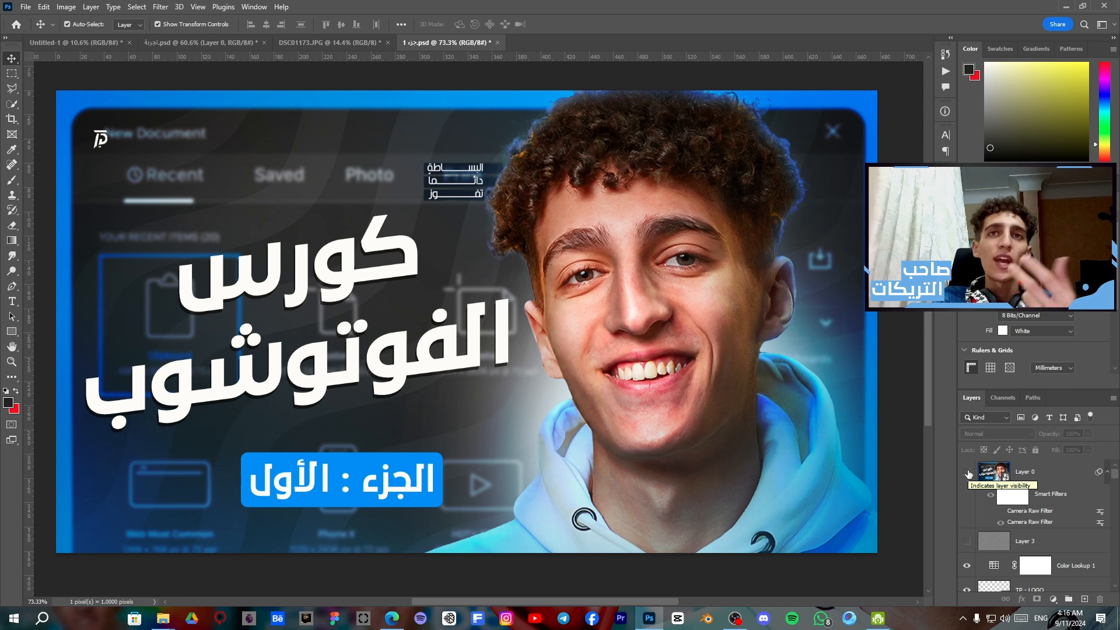
{"action": "left_click", "coordinate": [968, 472]}
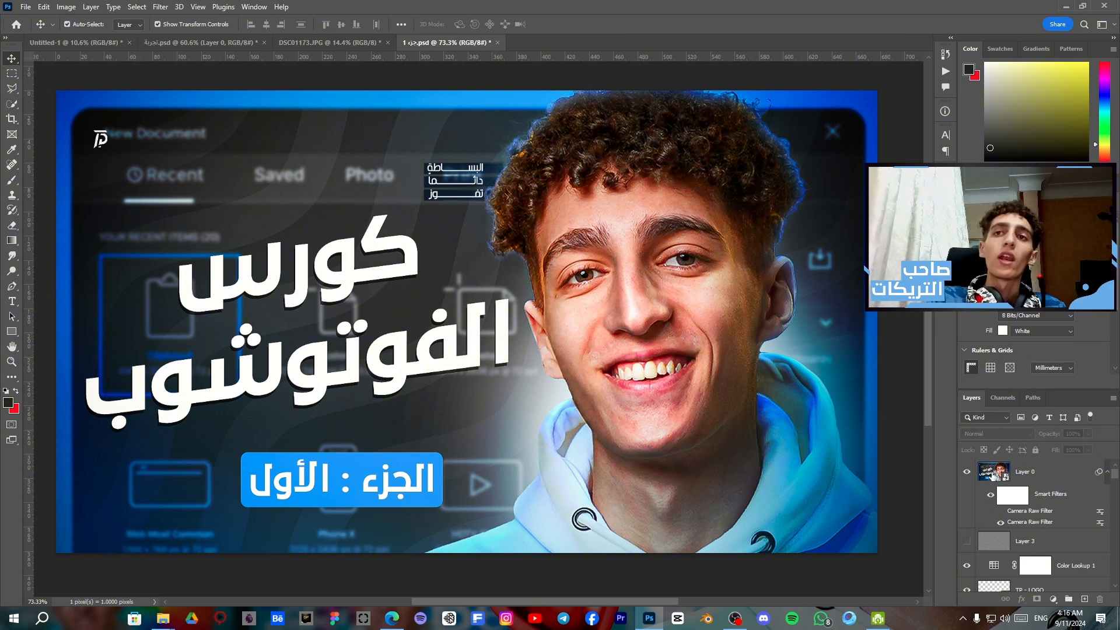
Reopen the lower Camera Raw smart filter on Layer 0, set its Optics vignette to -79 and apply the edit
{"action": "double_click", "coordinate": [1022, 522]}
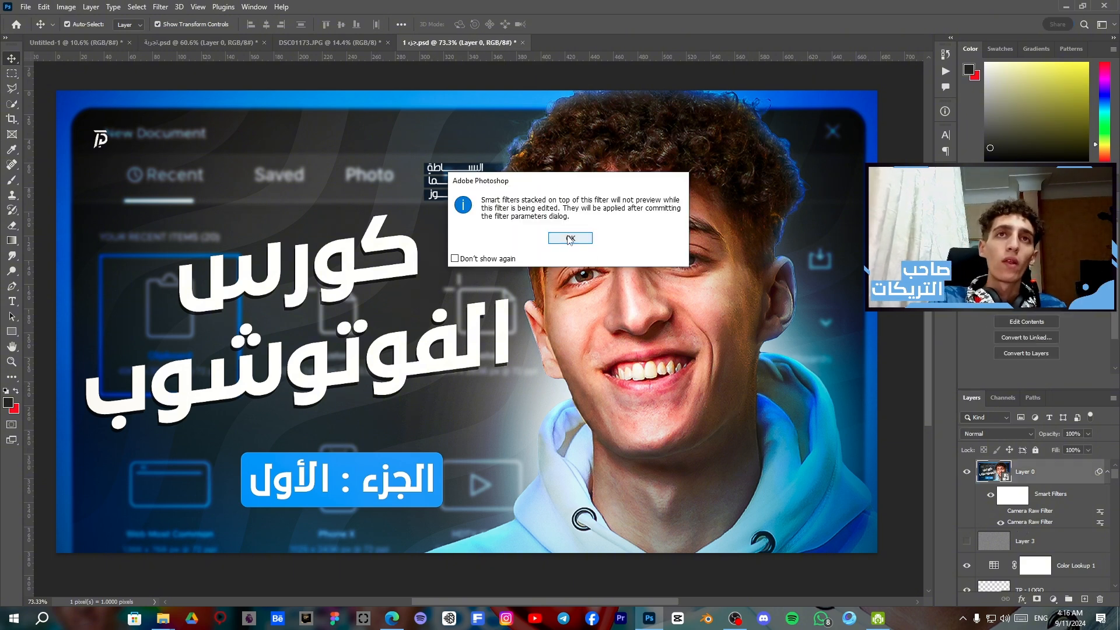
{"action": "left_click", "coordinate": [571, 237]}
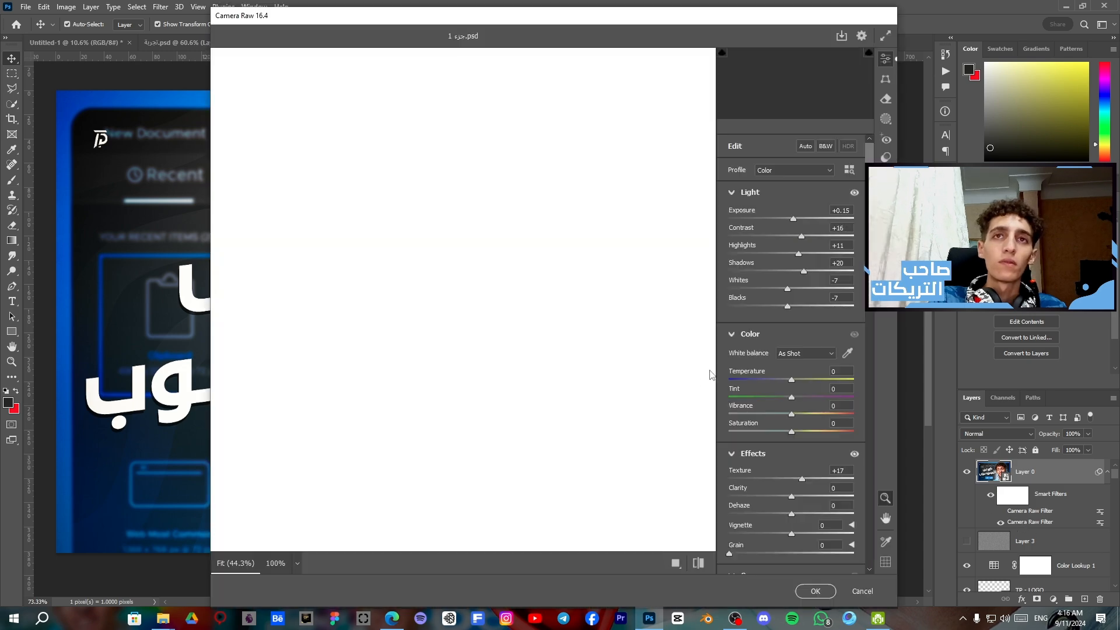
{"action": "scroll", "coordinate": [799, 440], "scroll_direction": "down", "scroll_amount": 12}
{"action": "scroll", "coordinate": [872, 436], "scroll_direction": "up", "scroll_amount": 5}
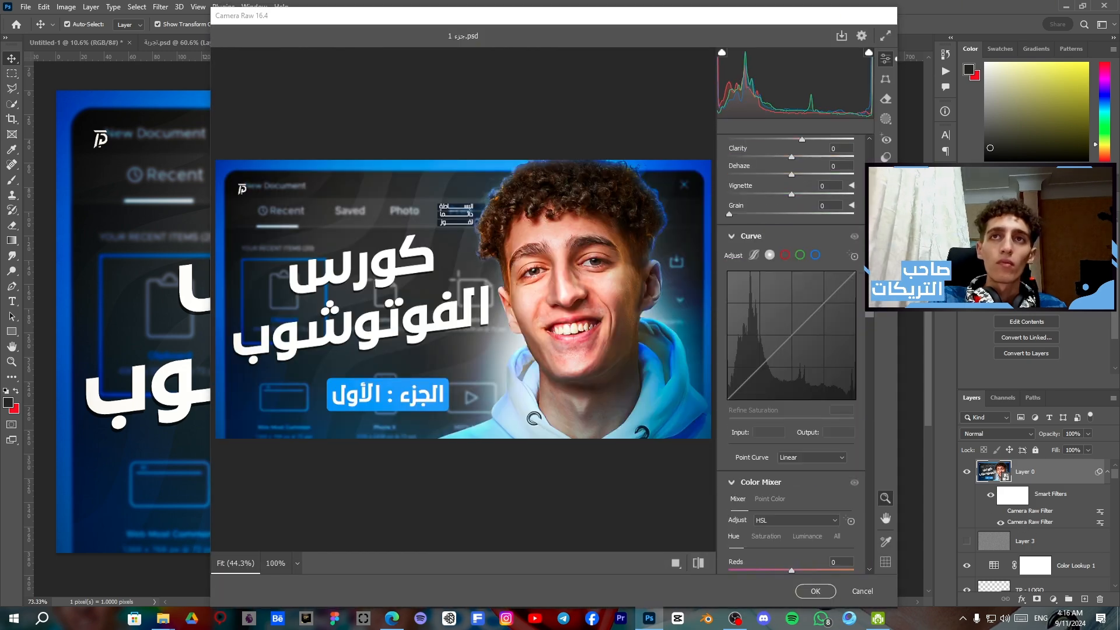
{"action": "scroll", "coordinate": [872, 436], "scroll_direction": "down", "scroll_amount": 12}
{"action": "scroll", "coordinate": [871, 437], "scroll_direction": "down", "scroll_amount": 2}
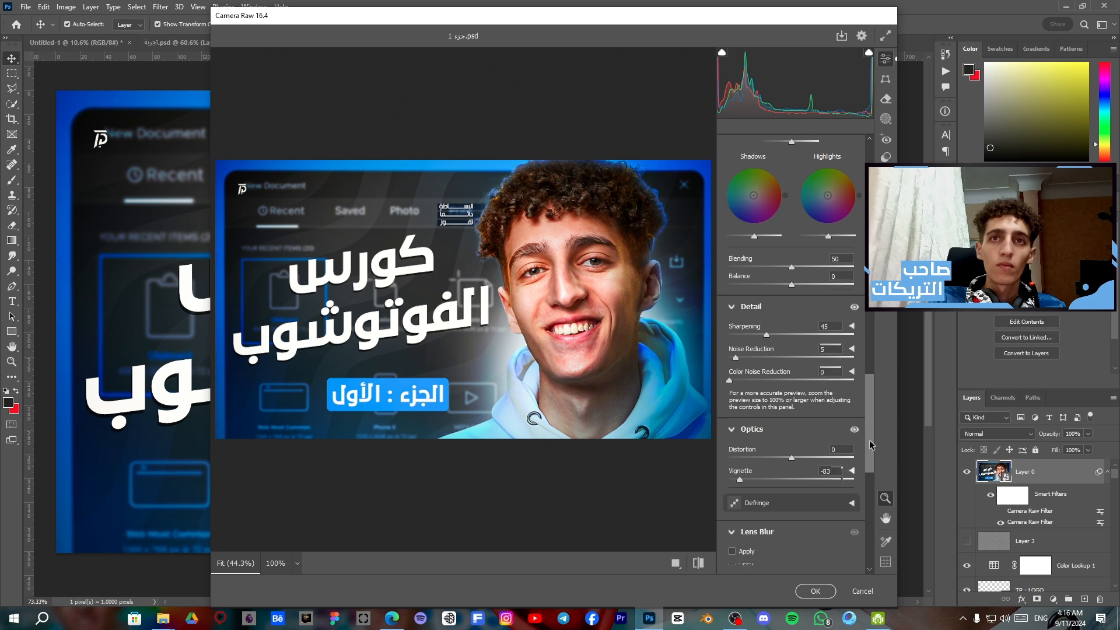
{"action": "mouse_move", "coordinate": [738, 474]}
{"action": "left_mouse_down"}
{"action": "mouse_move", "coordinate": [712, 475]}
{"action": "mouse_move", "coordinate": [854, 479]}
{"action": "mouse_move", "coordinate": [706, 479]}
{"action": "mouse_move", "coordinate": [740, 477]}
{"action": "left_mouse_up"}
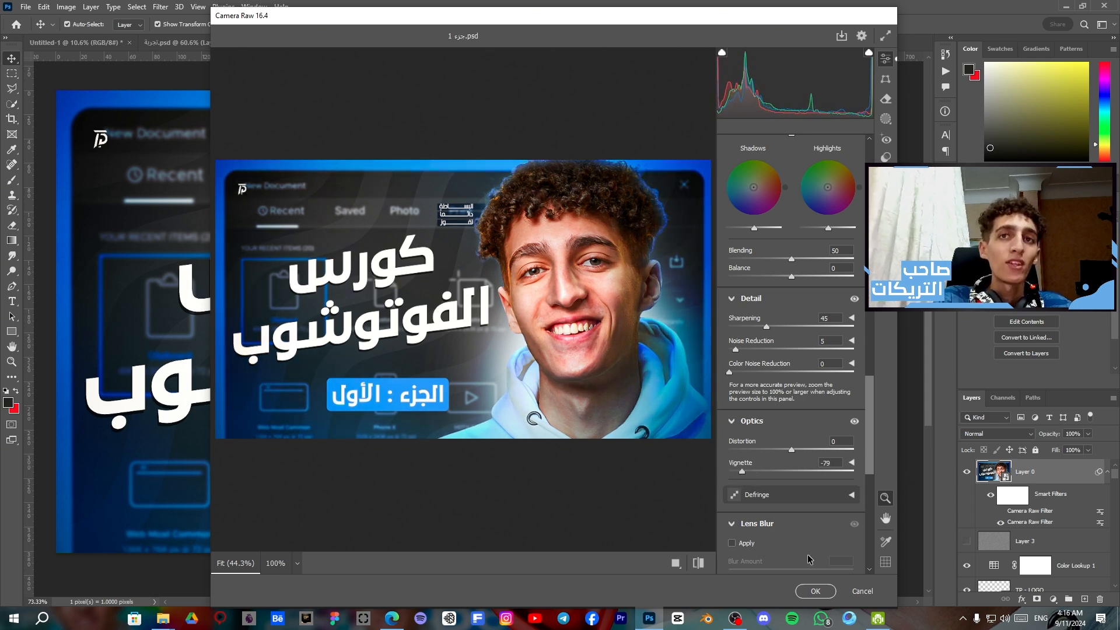
{"action": "left_click", "coordinate": [809, 591]}
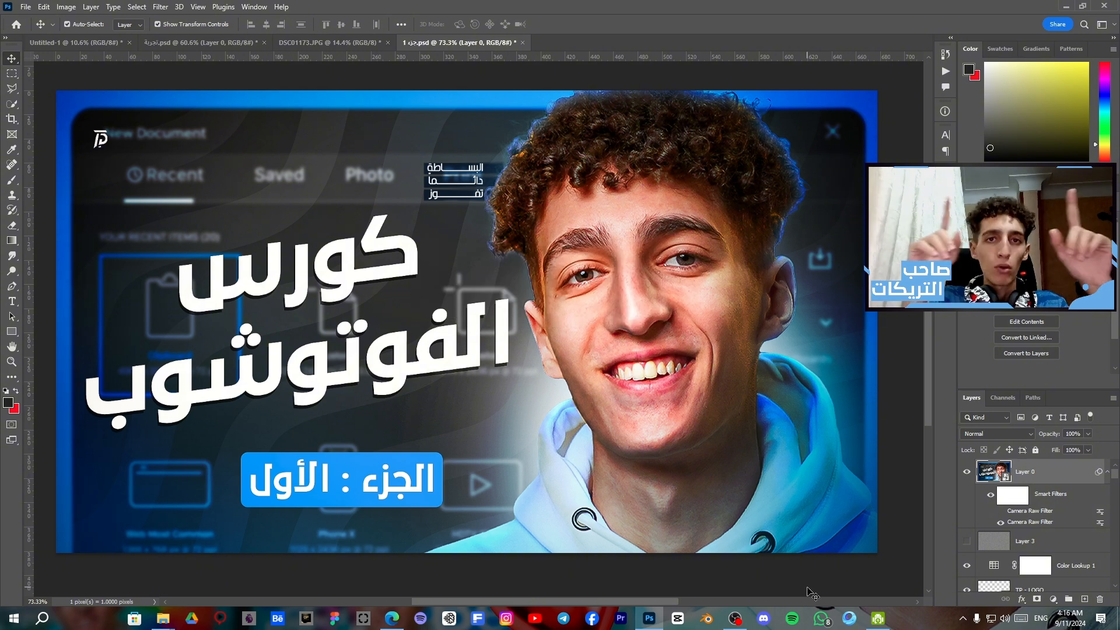